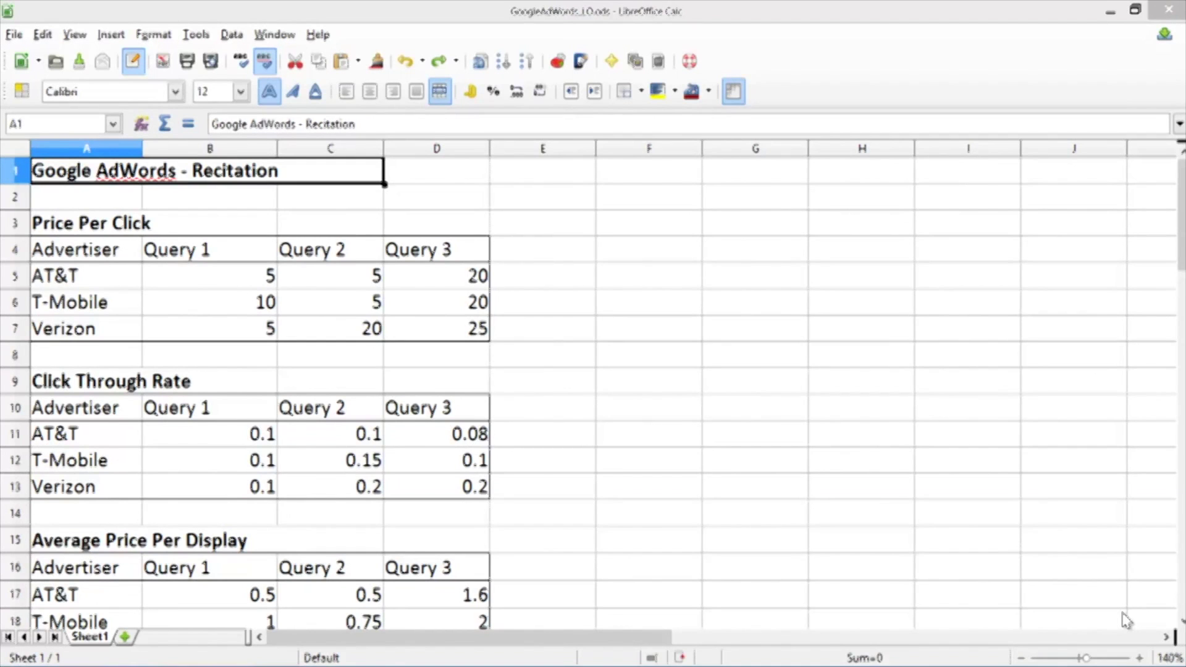
Review the input tables: price per click, click-through rate, average price per display, budgets and query estimates
{"action": "left_click", "coordinate": [140, 513]}
{"action": "key", "text": "Down"}
{"action": "key", "text": "Down"}
{"action": "key", "text": "Down"}
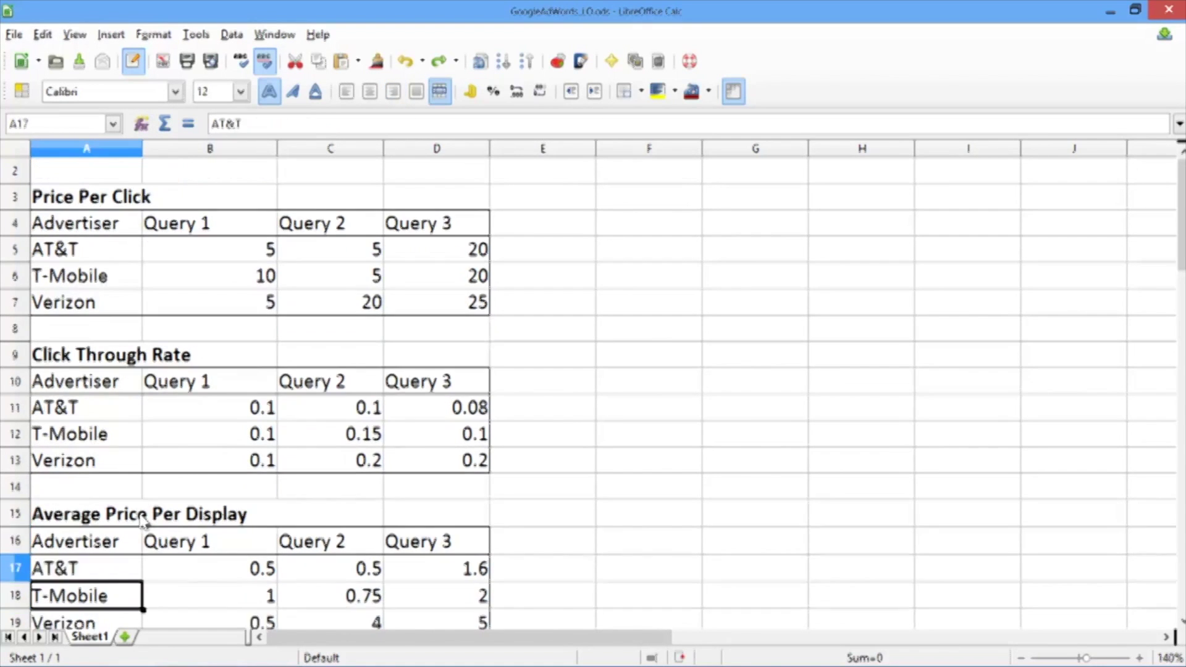
{"action": "key", "text": "Down"}
{"action": "key", "text": "Down"}
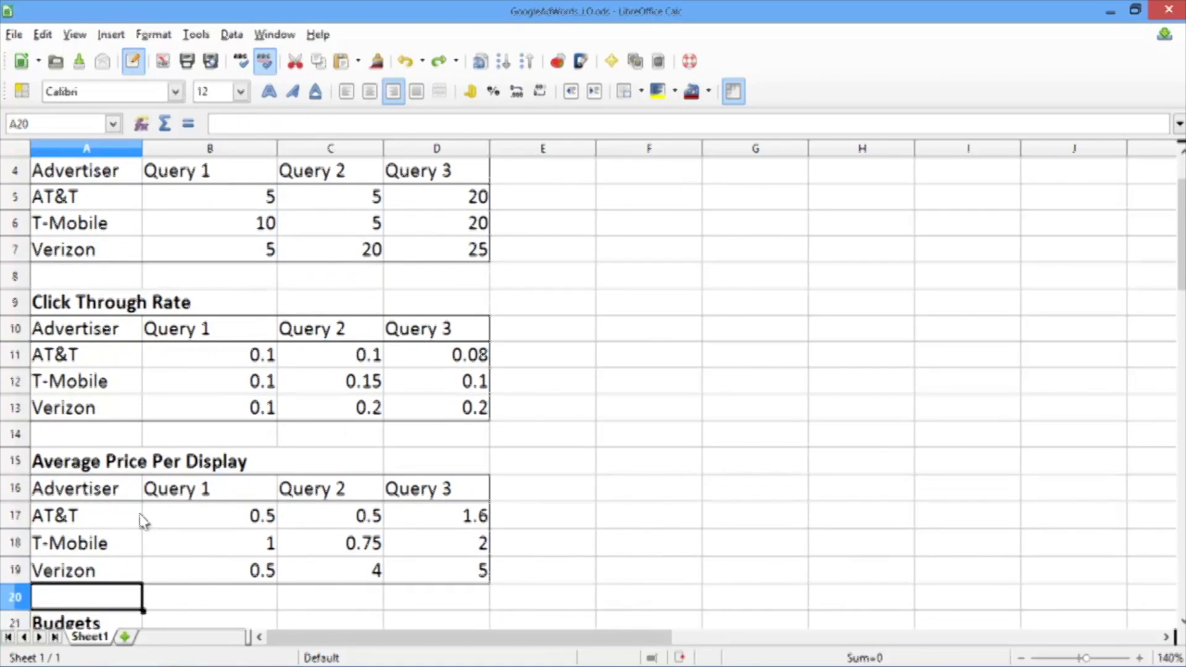
{"action": "key", "text": "Down"}
{"action": "key", "text": "Down"}
{"action": "key", "text": "Down"}
{"action": "key", "text": "Down"}
{"action": "key", "text": "Down"}
{"action": "key", "text": "Down"}
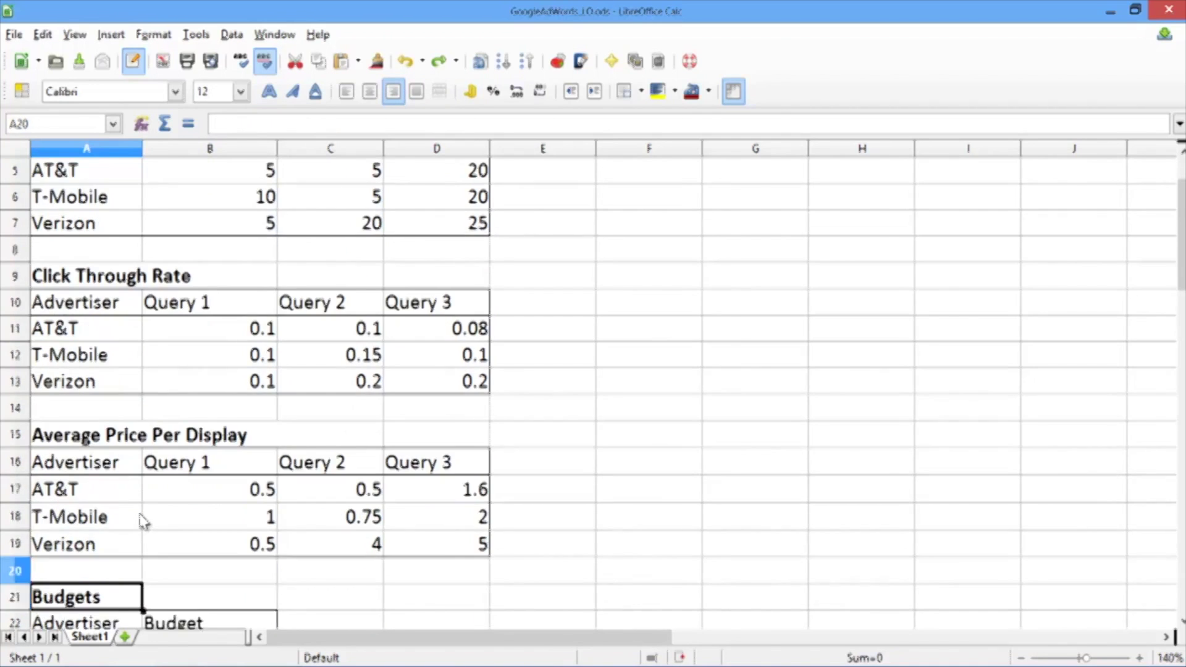
{"action": "key", "text": "Down"}
{"action": "key", "text": "Down"}
{"action": "key", "text": "Down"}
{"action": "key", "text": "Down"}
{"action": "key", "text": "Down"}
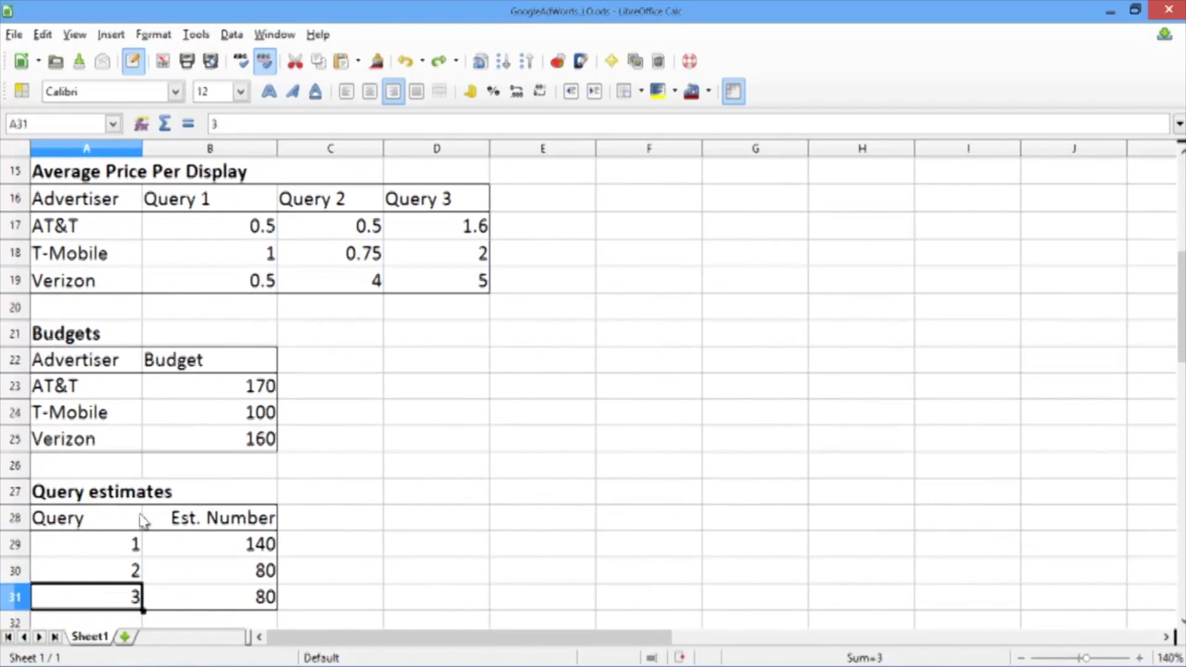
Review the Variables table, the Revenue objective, and the budget and query estimate constraints
{"action": "key", "text": "Down"}
{"action": "key", "text": "Down"}
{"action": "key", "text": "Down"}
{"action": "key", "text": "Down"}
{"action": "key", "text": "Down"}
{"action": "key", "text": "Down"}
{"action": "key", "text": "Down"}
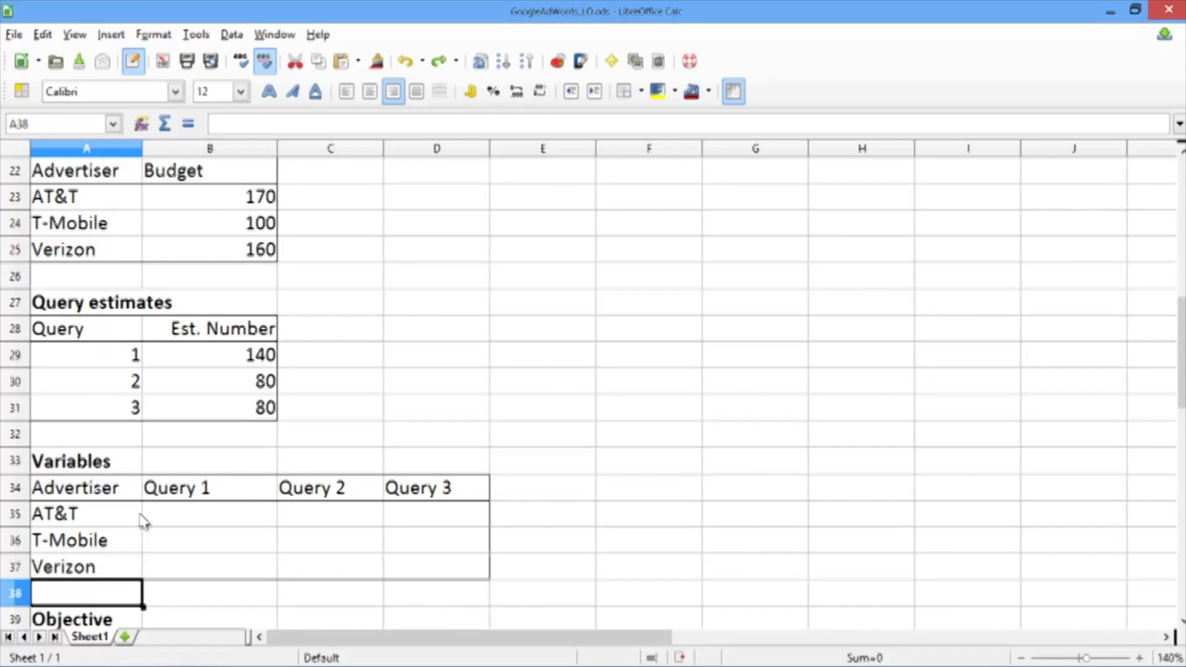
{"action": "key", "text": "Down"}
{"action": "key", "text": "Down"}
{"action": "key", "text": "Down"}
{"action": "key", "text": "Down"}
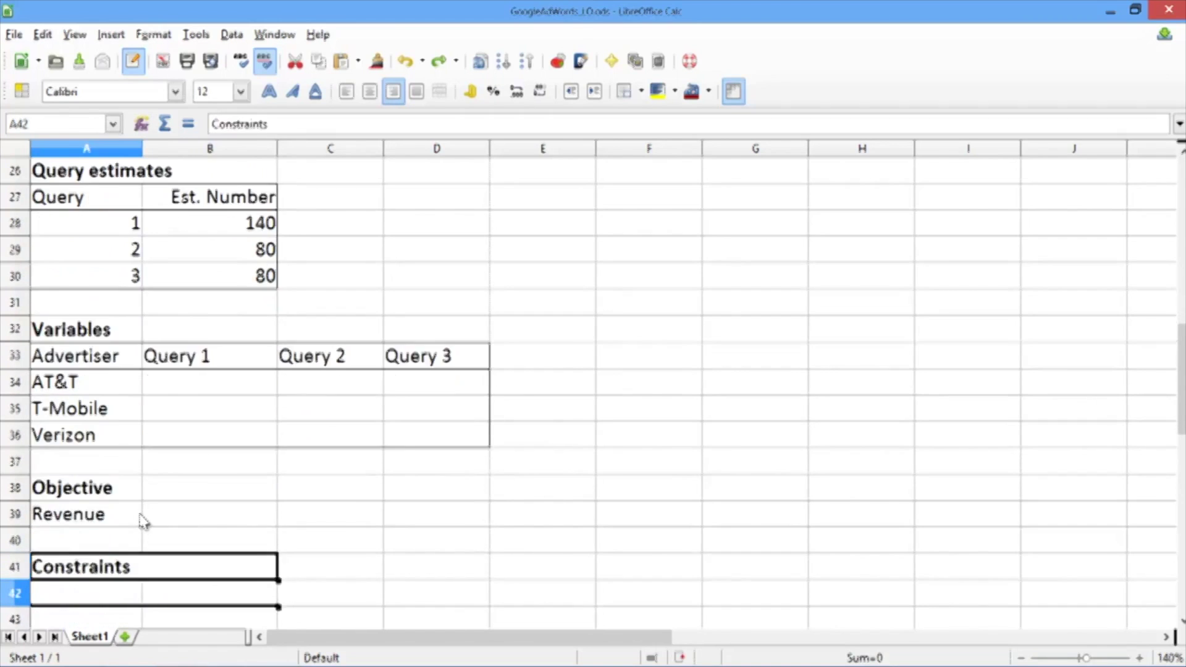
{"action": "key", "text": "Down"}
{"action": "key", "text": "Down"}
{"action": "key", "text": "Down"}
{"action": "key", "text": "Down"}
{"action": "key", "text": "Down"}
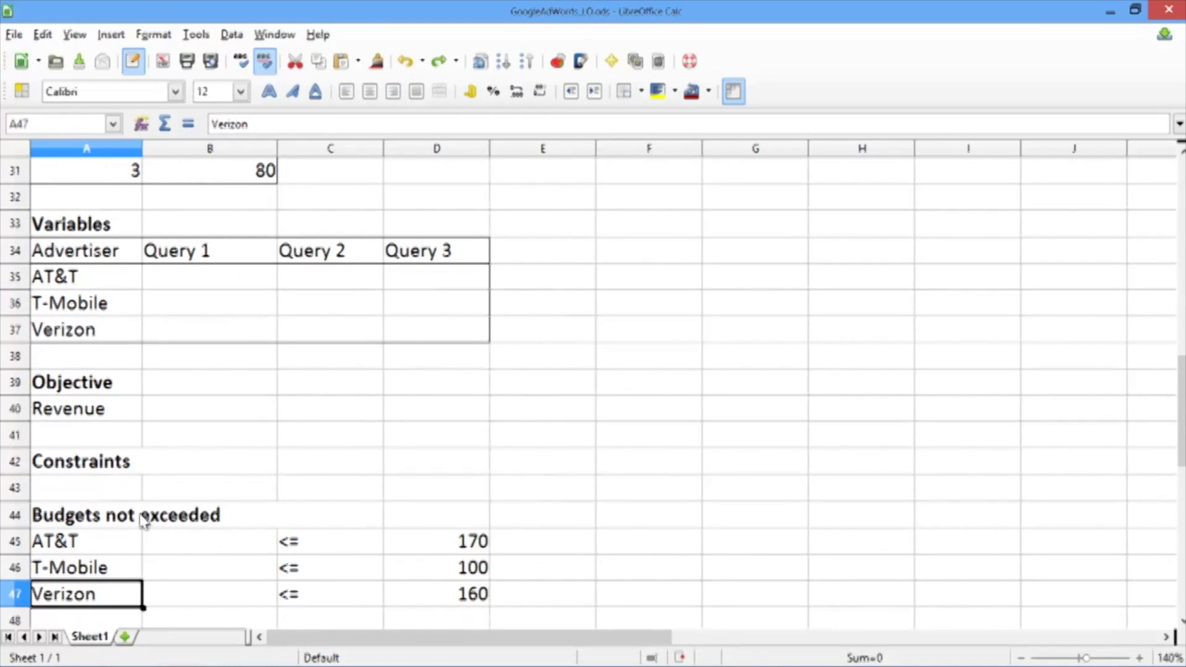
{"action": "key", "text": "Down"}
{"action": "key", "text": "Down"}
{"action": "key", "text": "Down"}
{"action": "key", "text": "Down"}
{"action": "key", "text": "Down"}
{"action": "key", "text": "Down"}
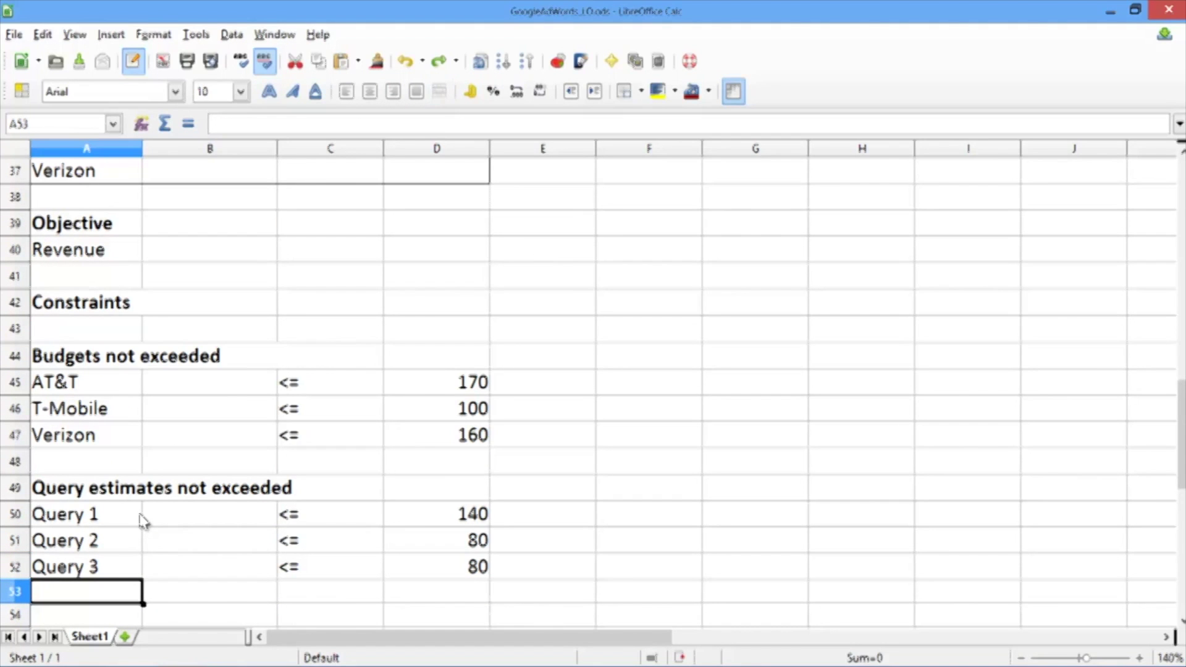
Examine the empty left-hand cells in column B of the query estimate and budget constraints
{"action": "key", "text": "Right"}
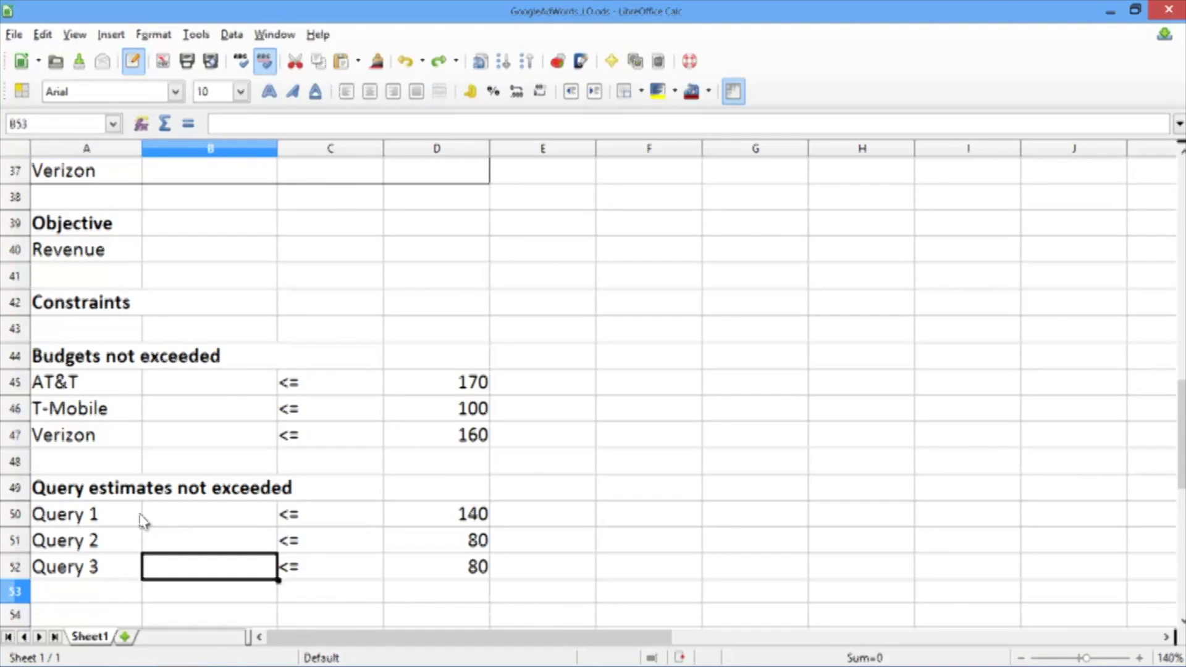
{"action": "key", "text": "Up"}
{"action": "key", "text": "Up"}
{"action": "key", "text": "Up"}
{"action": "key", "text": "Down"}
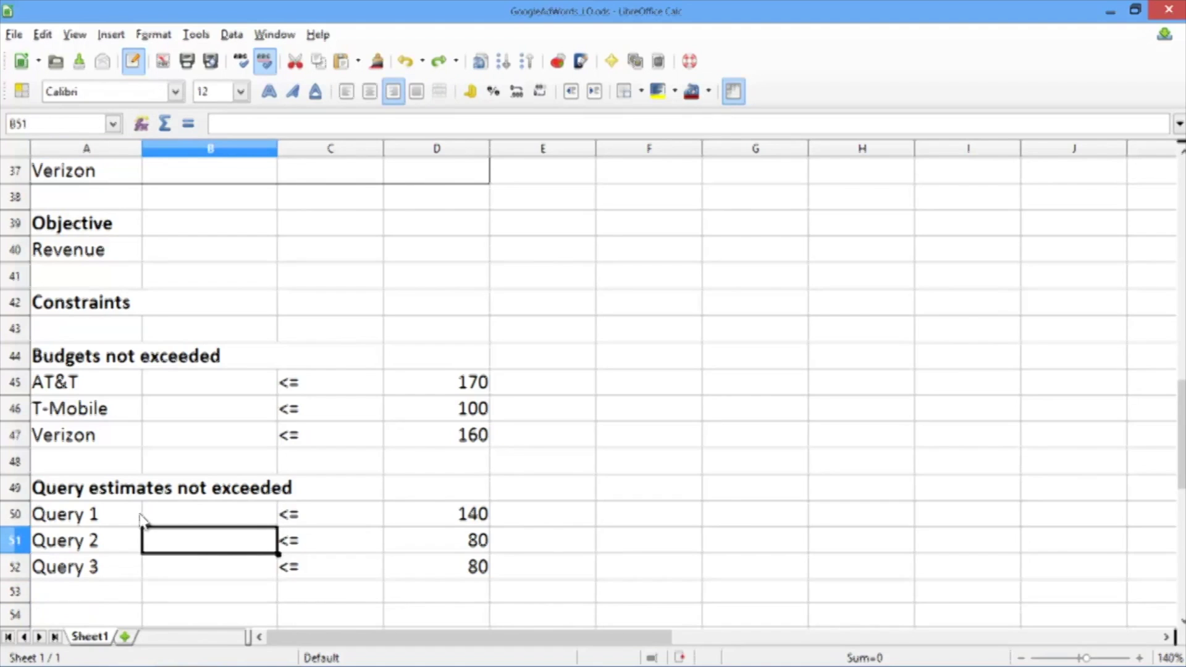
{"action": "key", "text": "Up"}
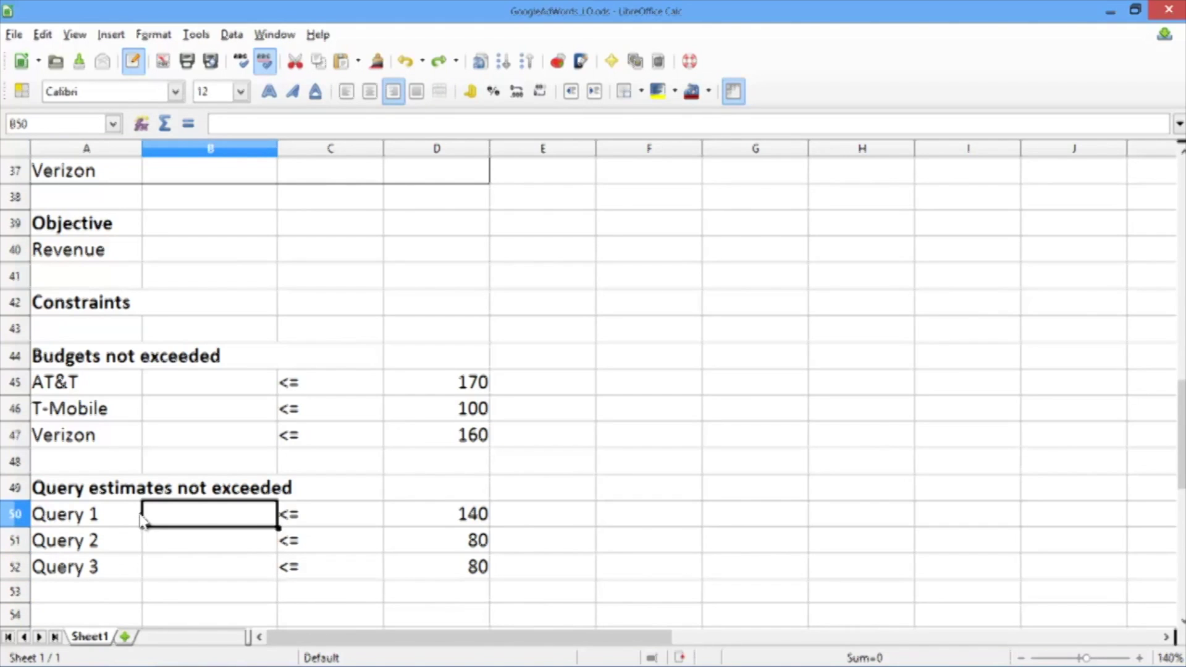
{"action": "key", "text": "Up"}
{"action": "key", "text": "Up"}
{"action": "key", "text": "Up"}
{"action": "key", "text": "Up"}
{"action": "key", "text": "Up"}
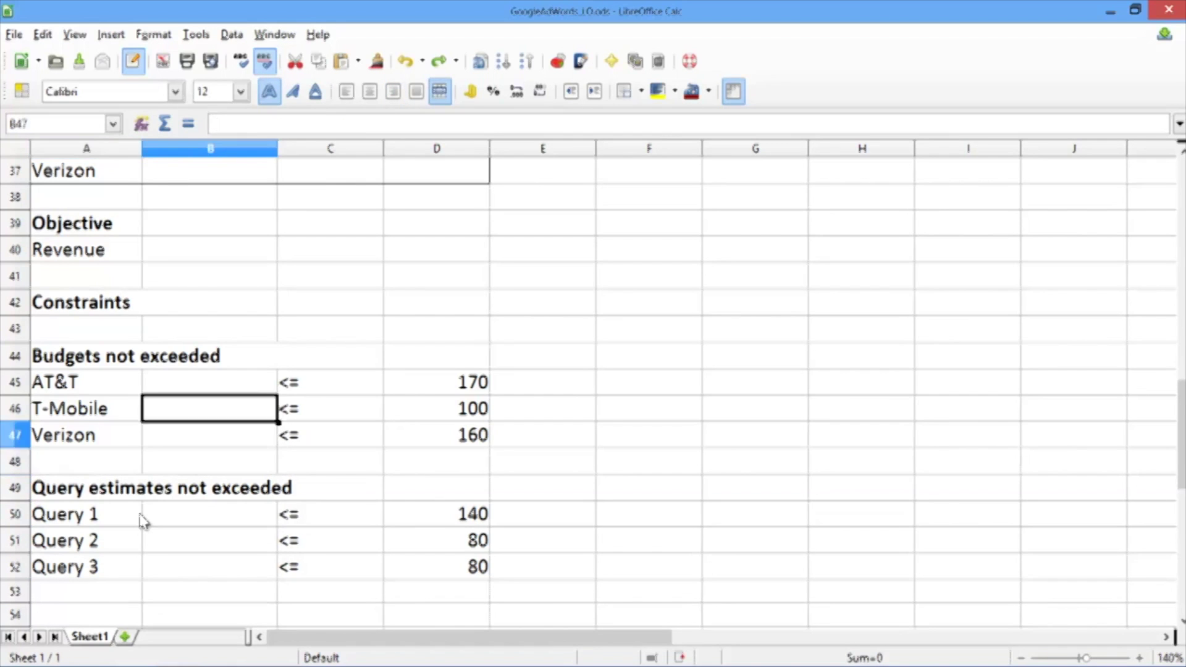
{"action": "key", "text": "Down"}
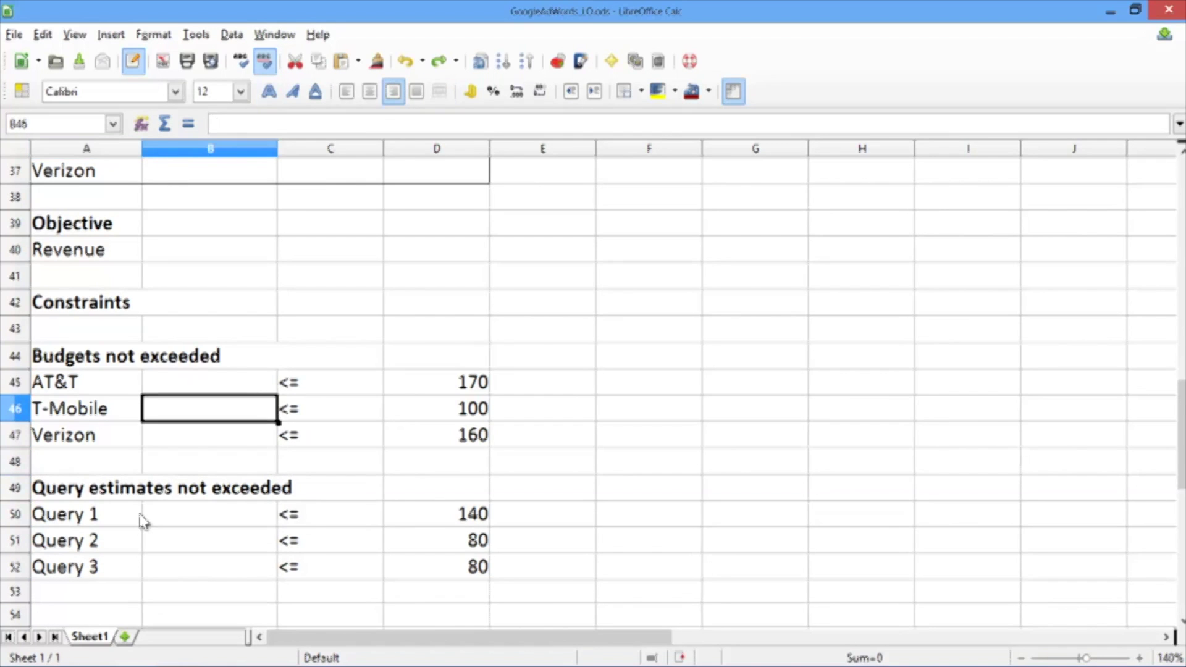
Enter the revenue objective in B40 as =SUMPRODUCT(B35:D37,B17:D19)
{"action": "key", "text": "Up"}
{"action": "key", "text": "Up"}
{"action": "key", "text": "Up"}
{"action": "key", "text": "Up"}
{"action": "key", "text": "Up"}
{"action": "key", "text": "Up"}
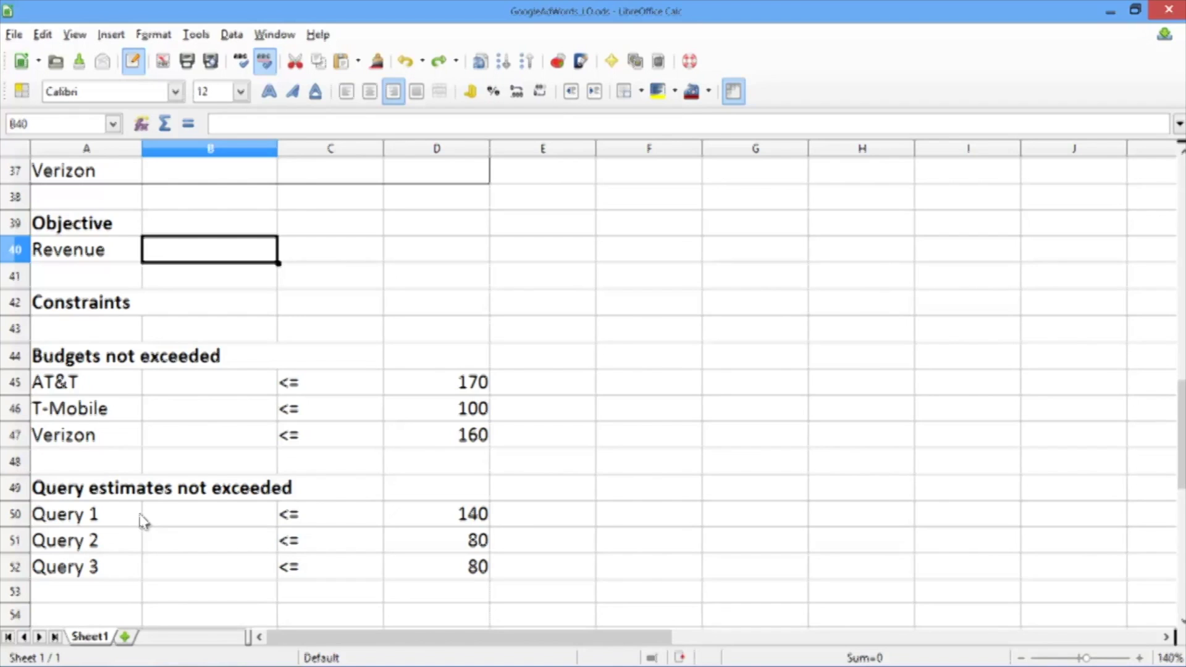
{"action": "type", "text": "="}
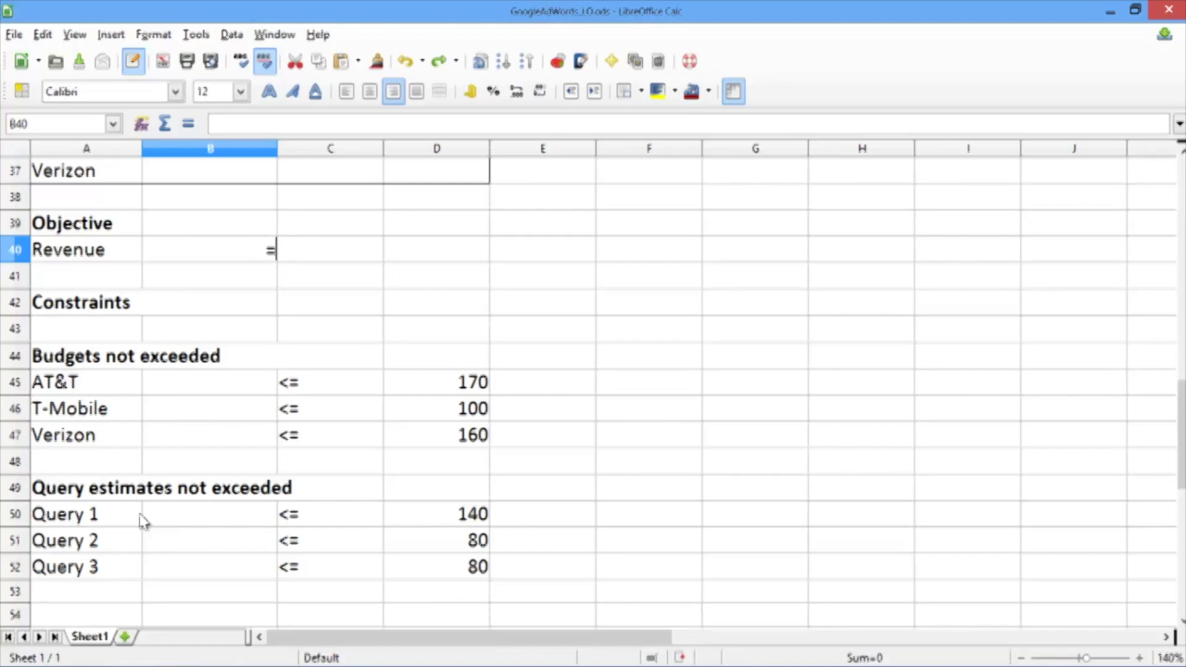
{"action": "type", "text": "SUMPRODUCT("}
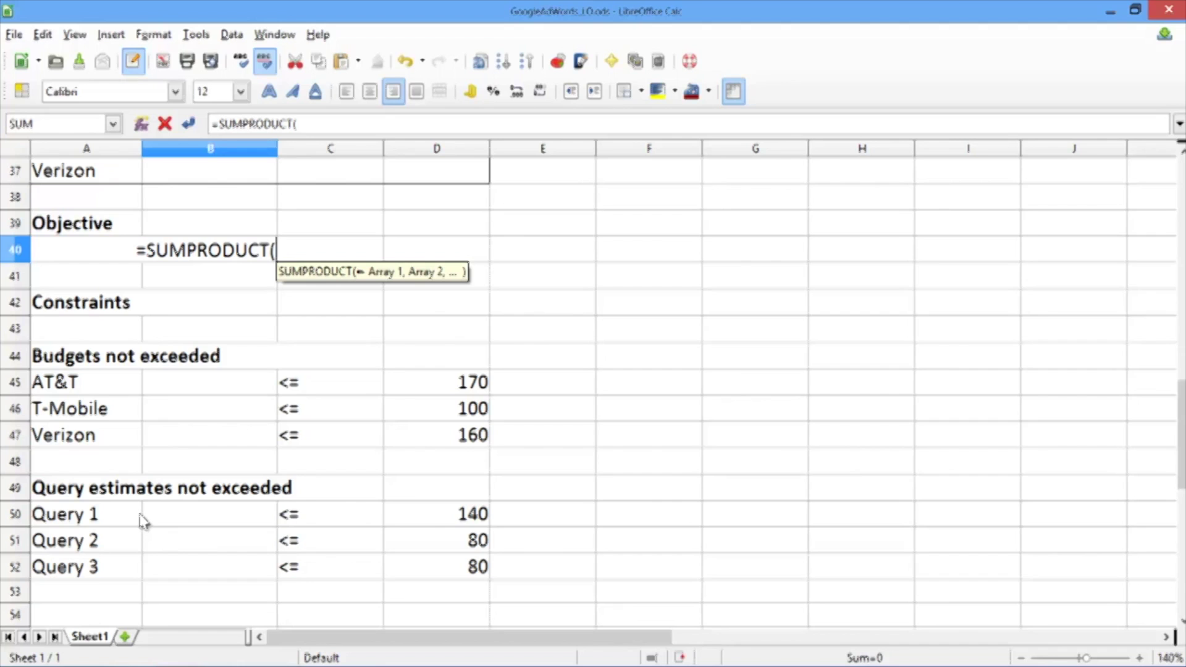
{"action": "type", "text": "B3"}
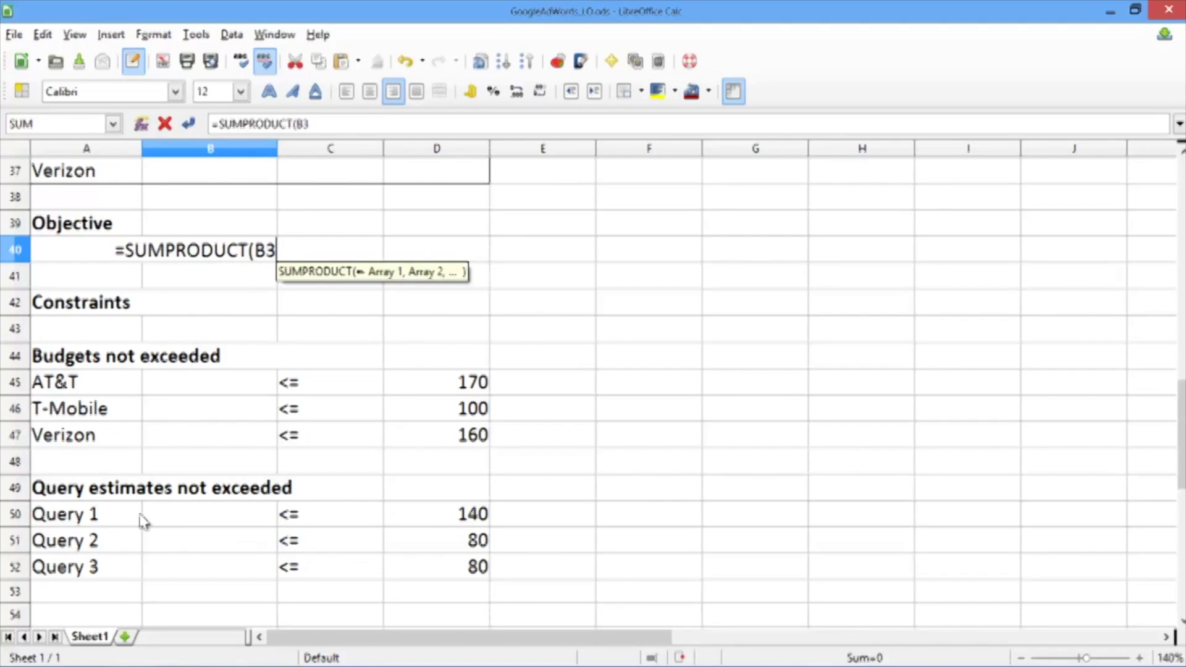
{"action": "type", "text": "5:"}
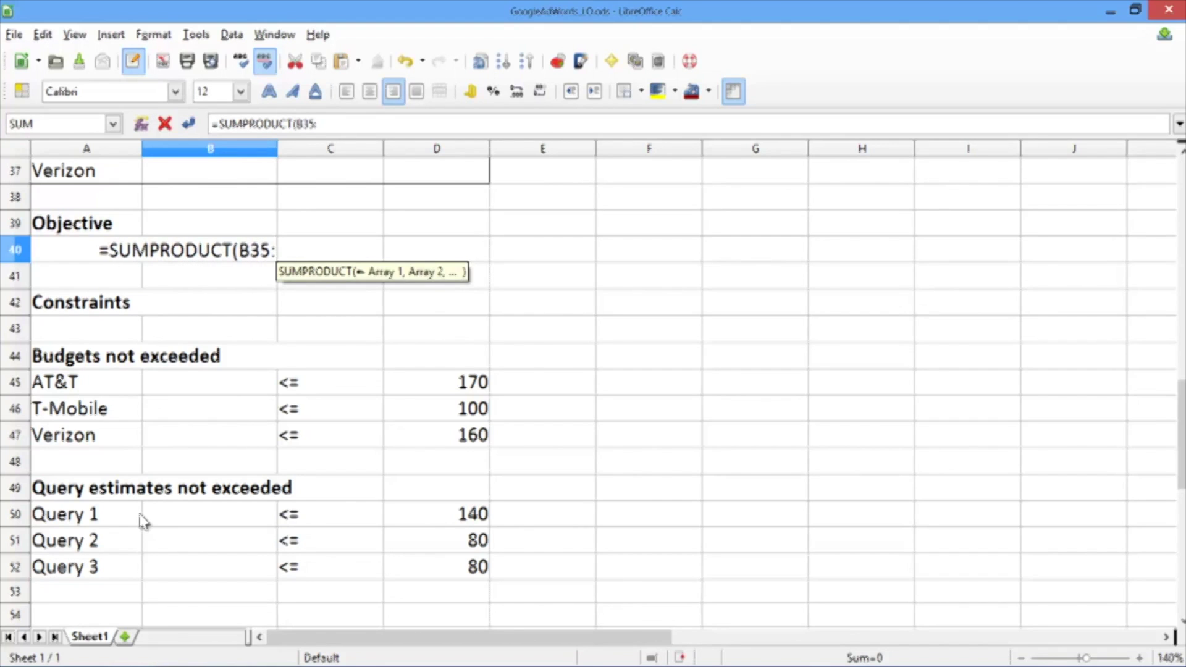
{"action": "type", "text": "D37"}
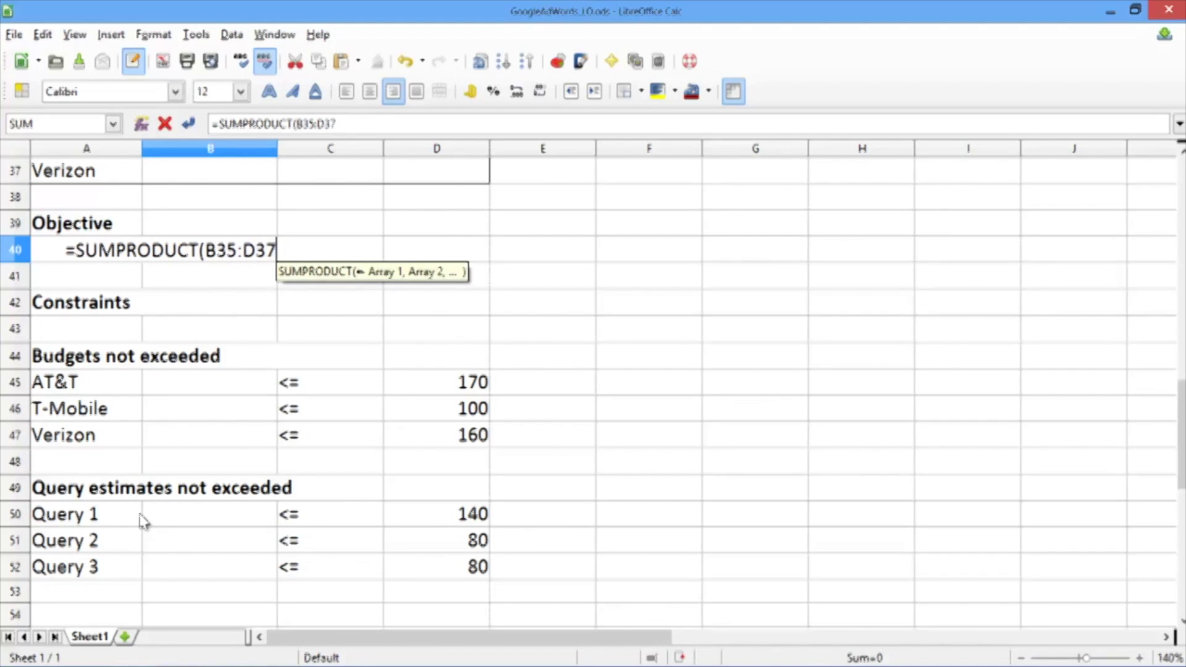
{"action": "type", "text": ","}
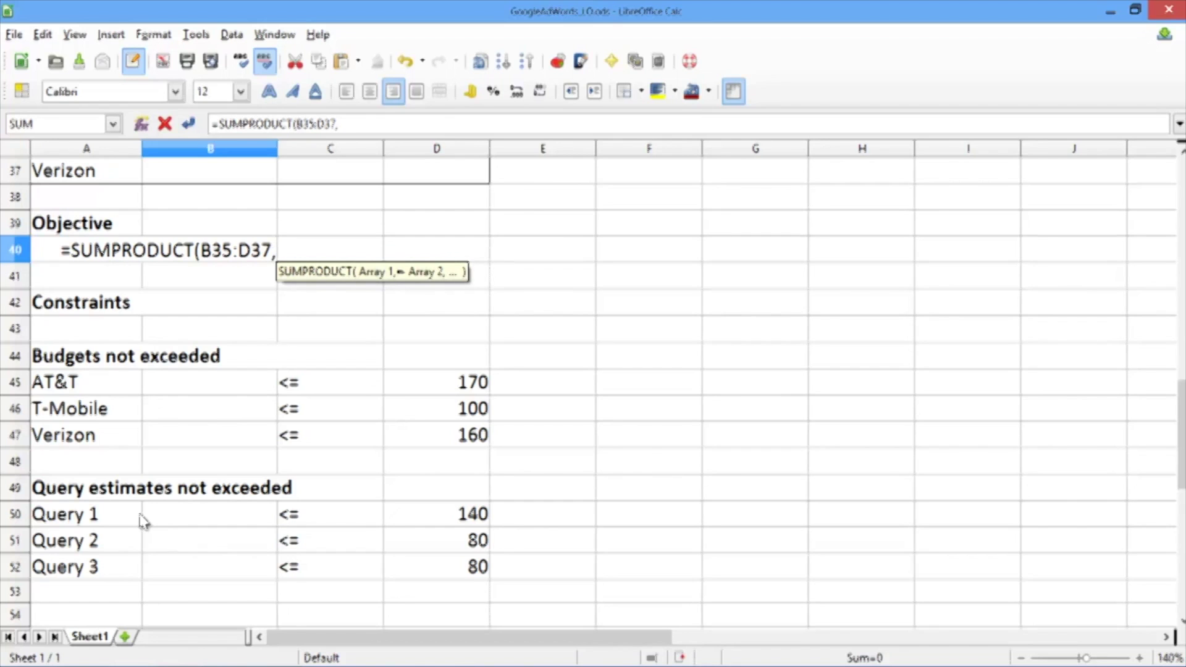
{"action": "type", "text": "B17"}
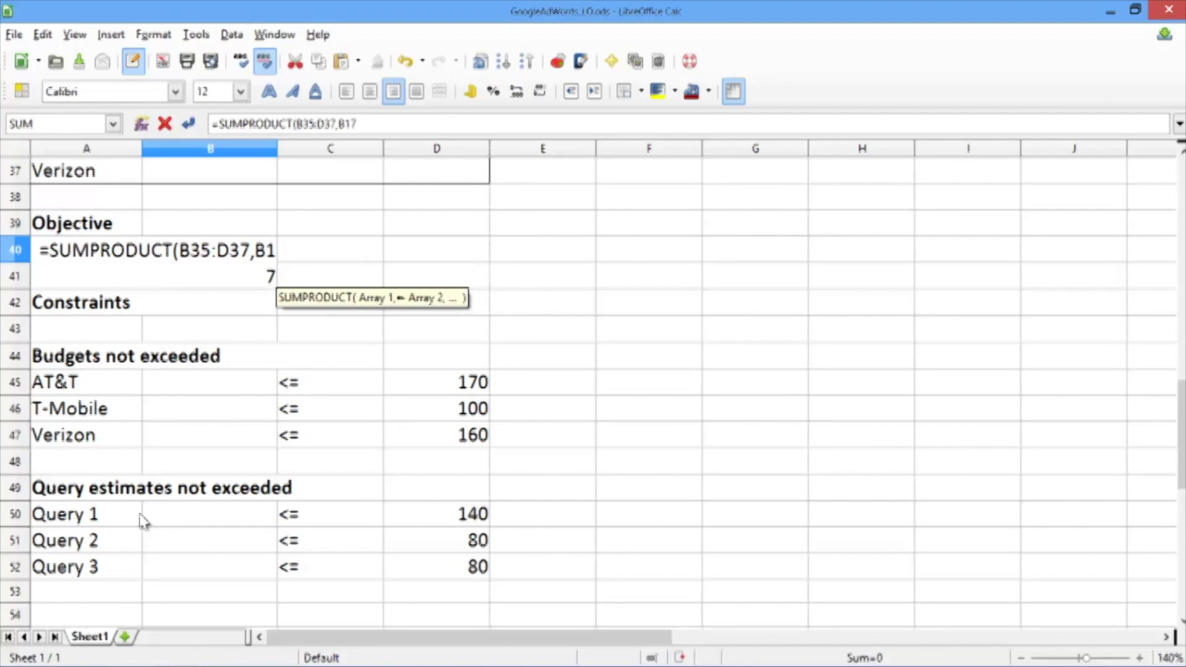
{"action": "type", "text": ":D19)"}
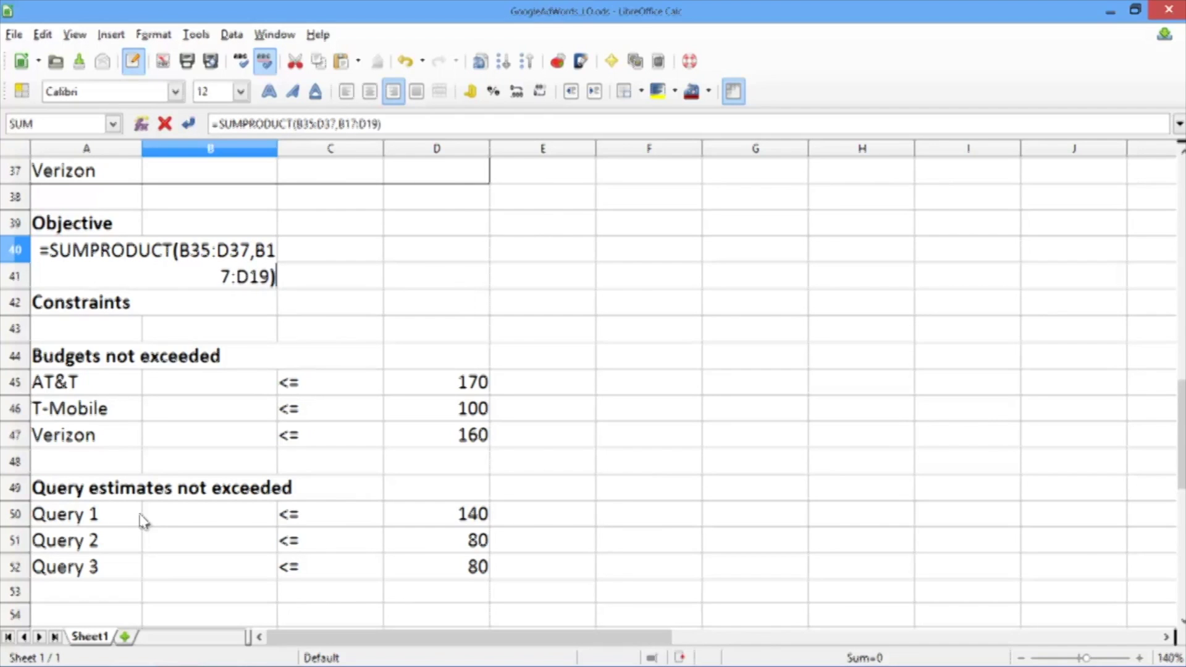
{"action": "key", "text": "Return"}
{"action": "key", "text": "Up"}
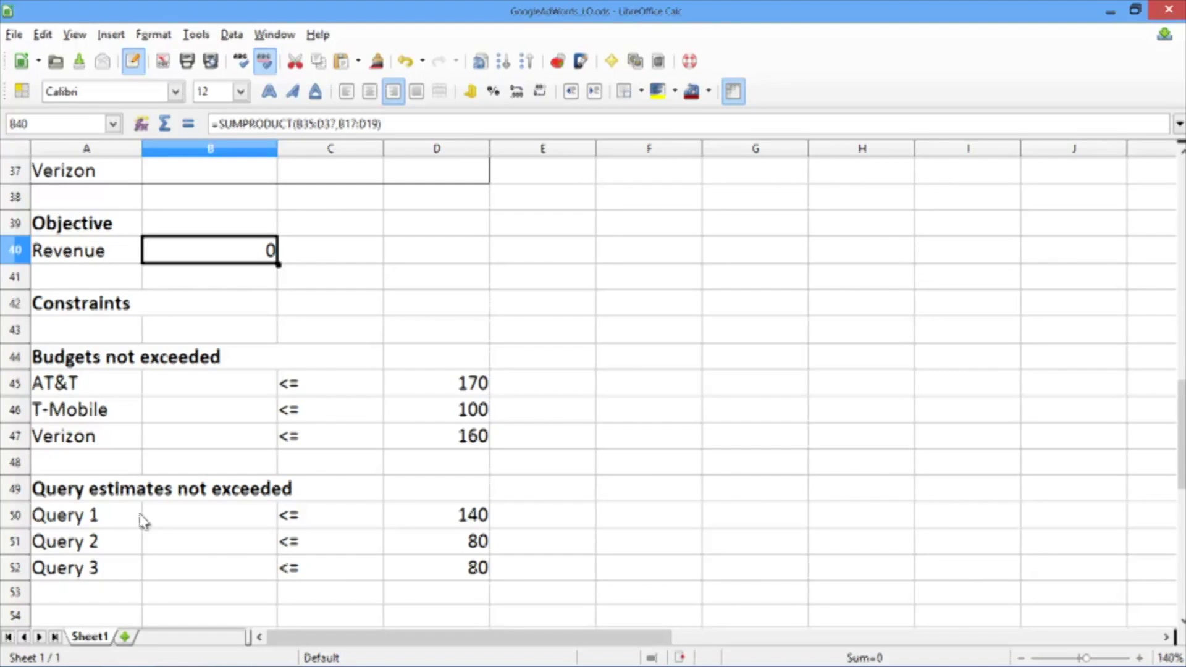
Enter the left-hand side of the AT&T budget constraint in B45 as =SUMPRODUCT(B35:D35,B17:D17)
{"action": "key", "text": "Down"}
{"action": "key", "text": "Down"}
{"action": "key", "text": "Down"}
{"action": "key", "text": "Down"}
{"action": "key", "text": "Down"}
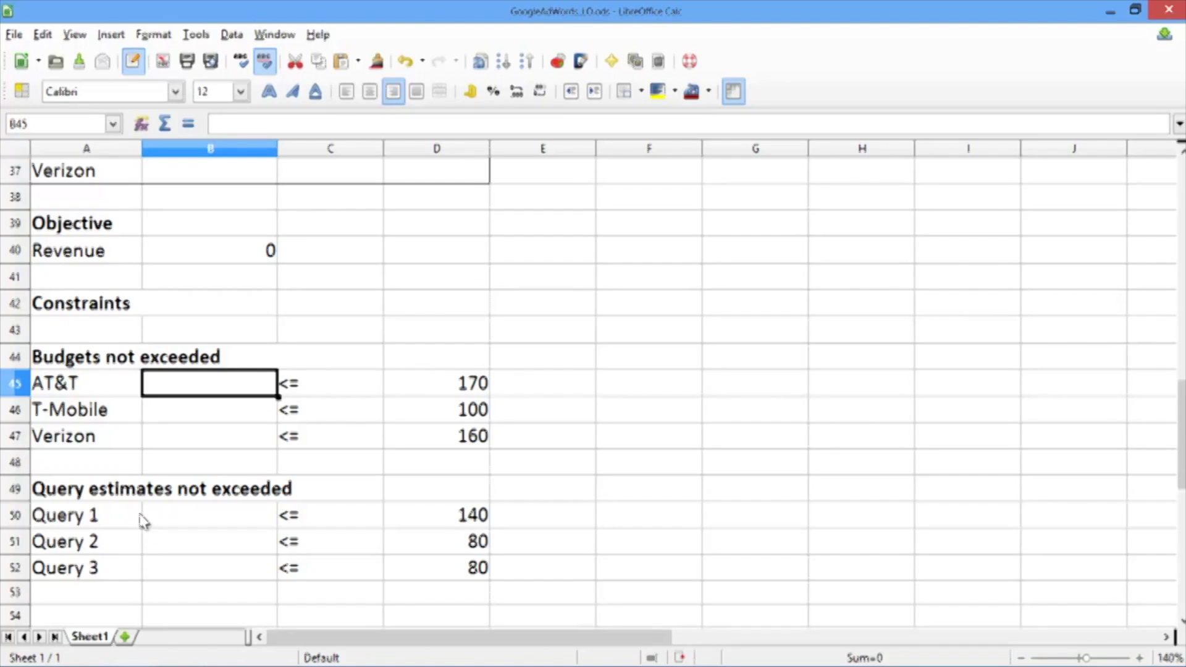
{"action": "type", "text": "="}
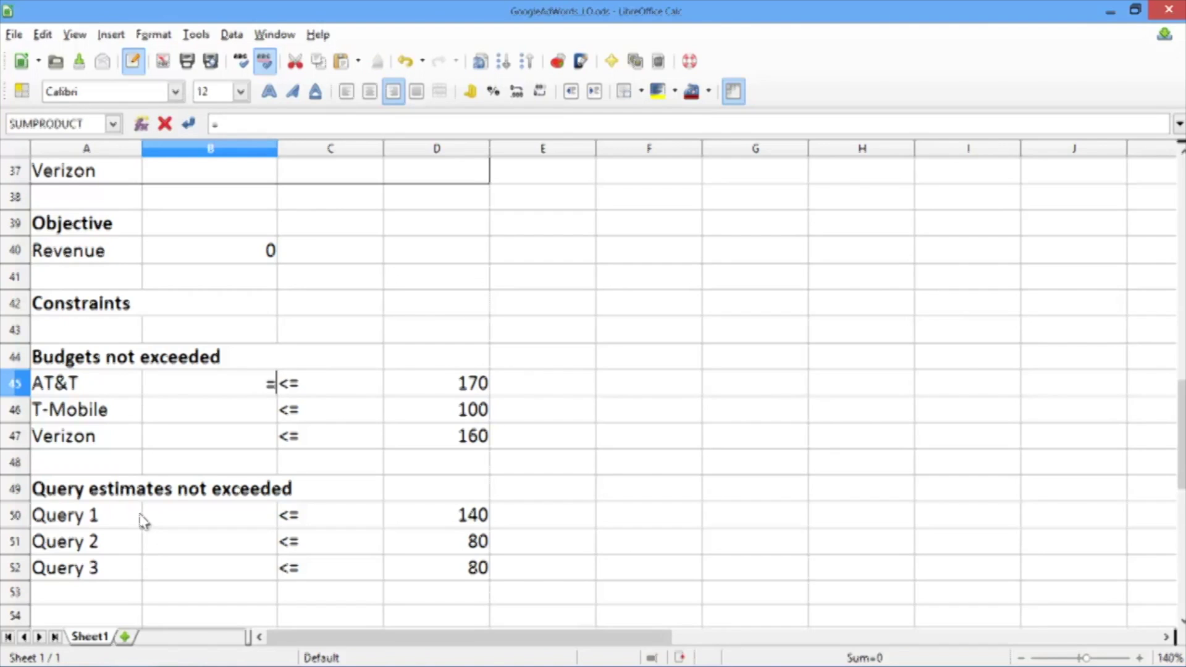
{"action": "type", "text": "SUMPRODUCT("}
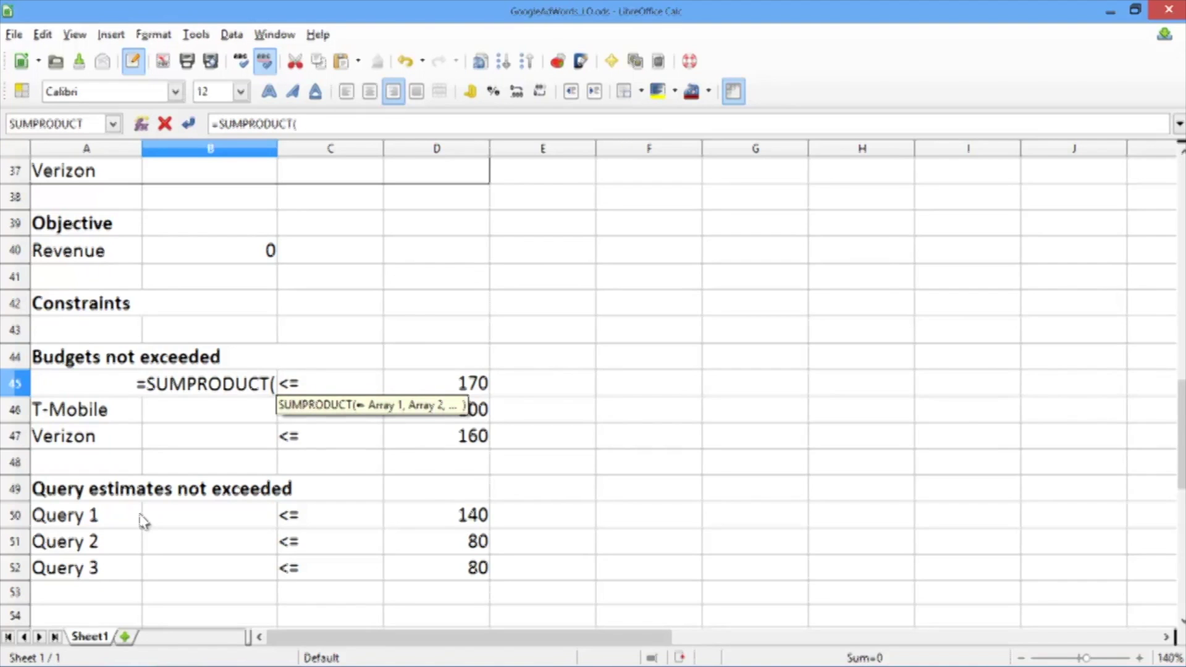
{"action": "type", "text": "B35:D35"}
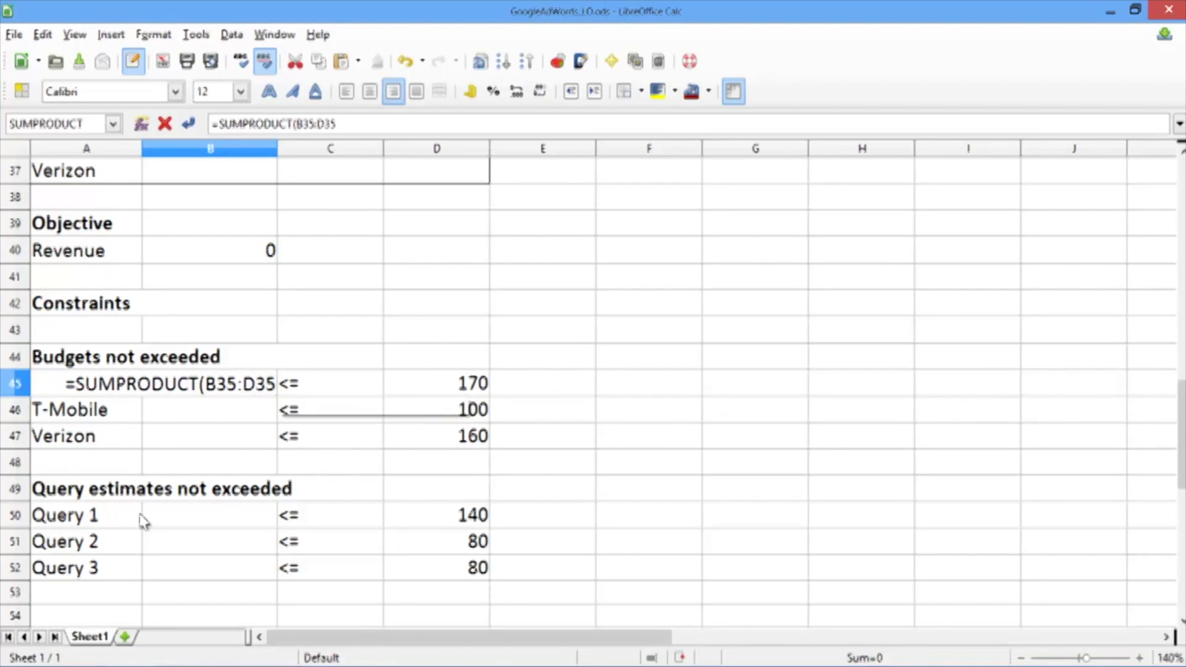
{"action": "type", "text": ","}
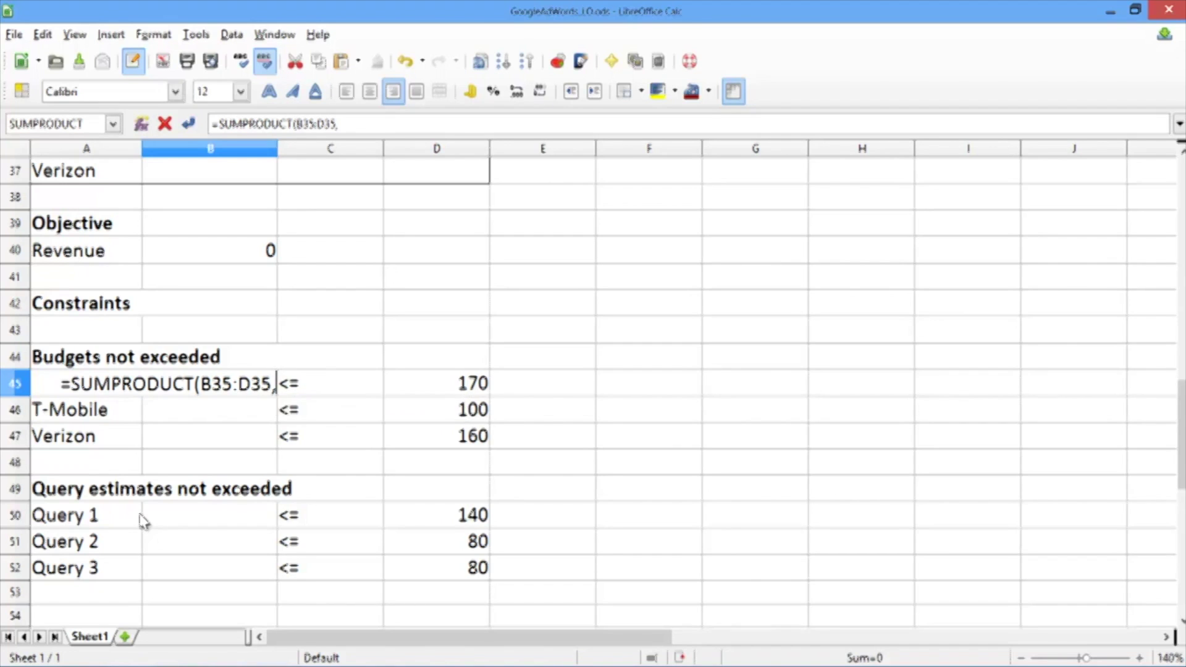
{"action": "type", "text": "B17"}
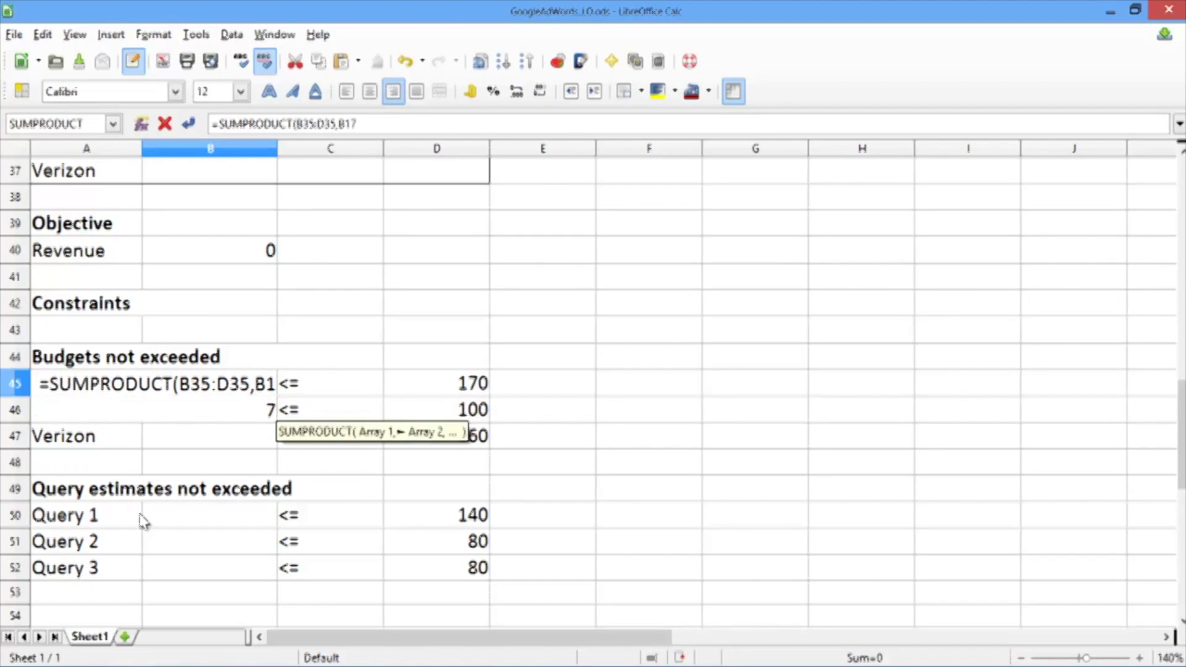
{"action": "type", "text": ":D17)"}
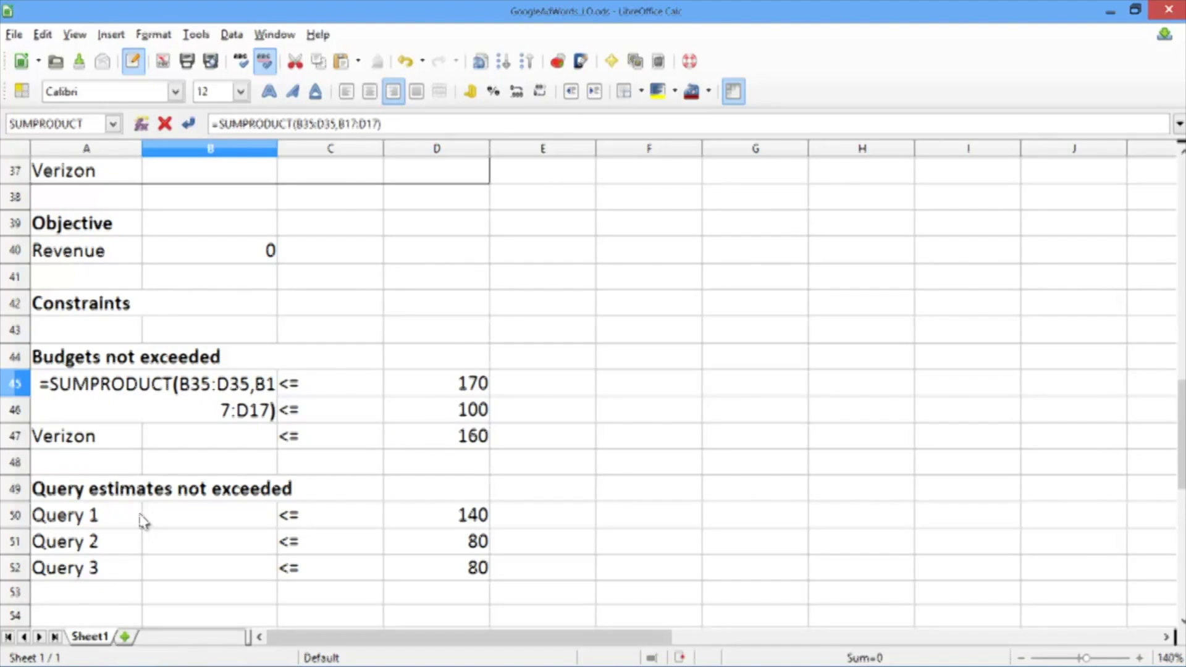
{"action": "key", "text": "Return"}
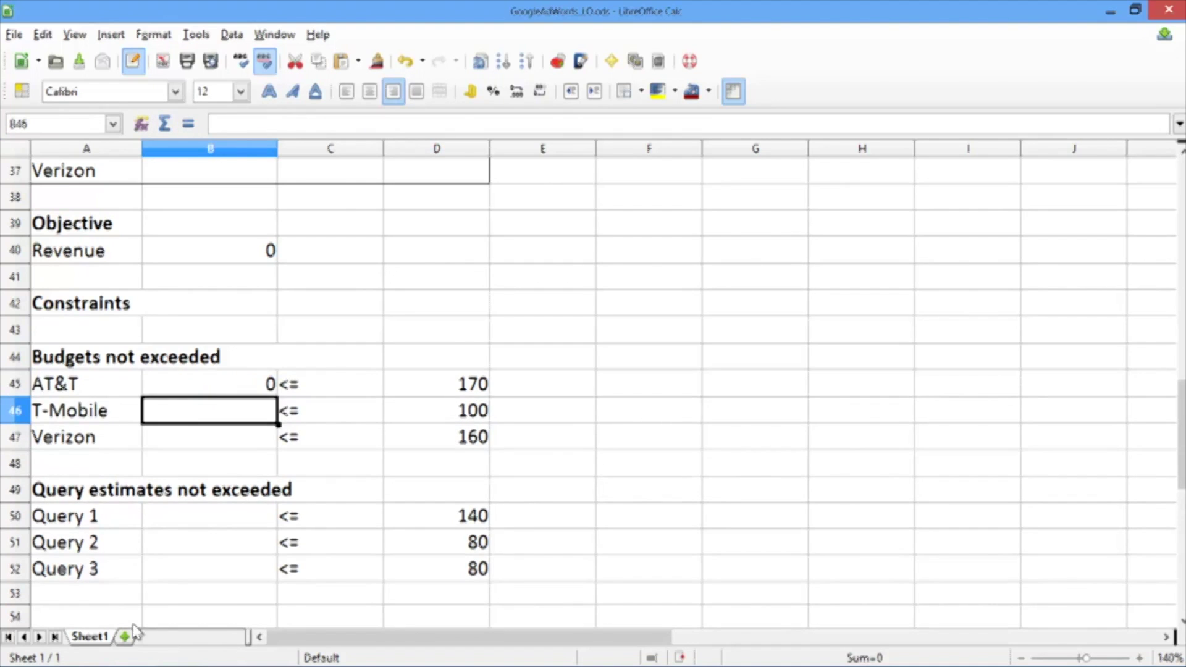
Fill the AT&T budget formula from B45 down through B47 for T-Mobile and Verizon, and check the Verizon formula
{"action": "left_click", "coordinate": [221, 383]}
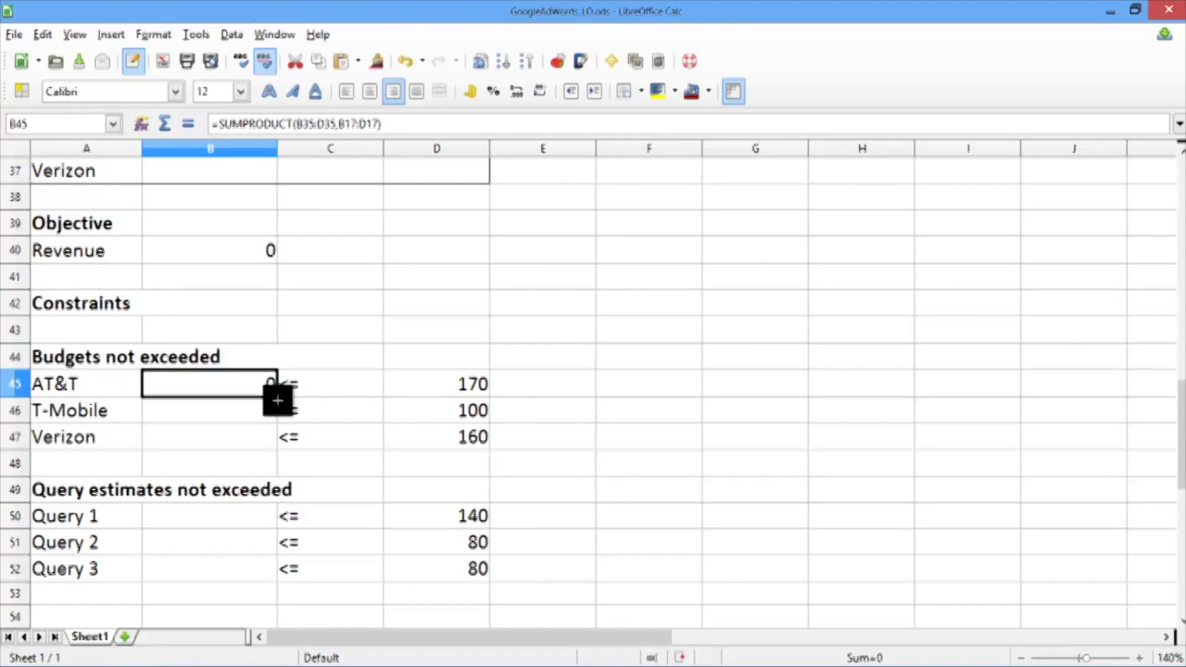
{"action": "left_click_drag", "start_coordinate": [278, 401], "coordinate": [263, 449]}
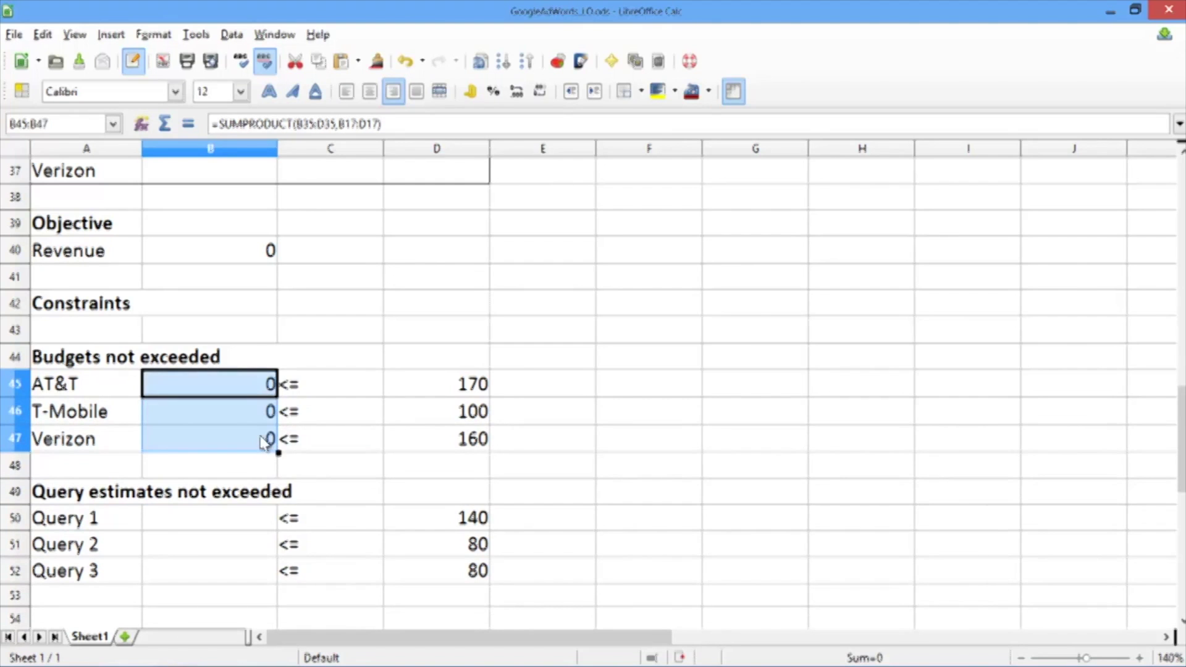
{"action": "left_click", "coordinate": [264, 440]}
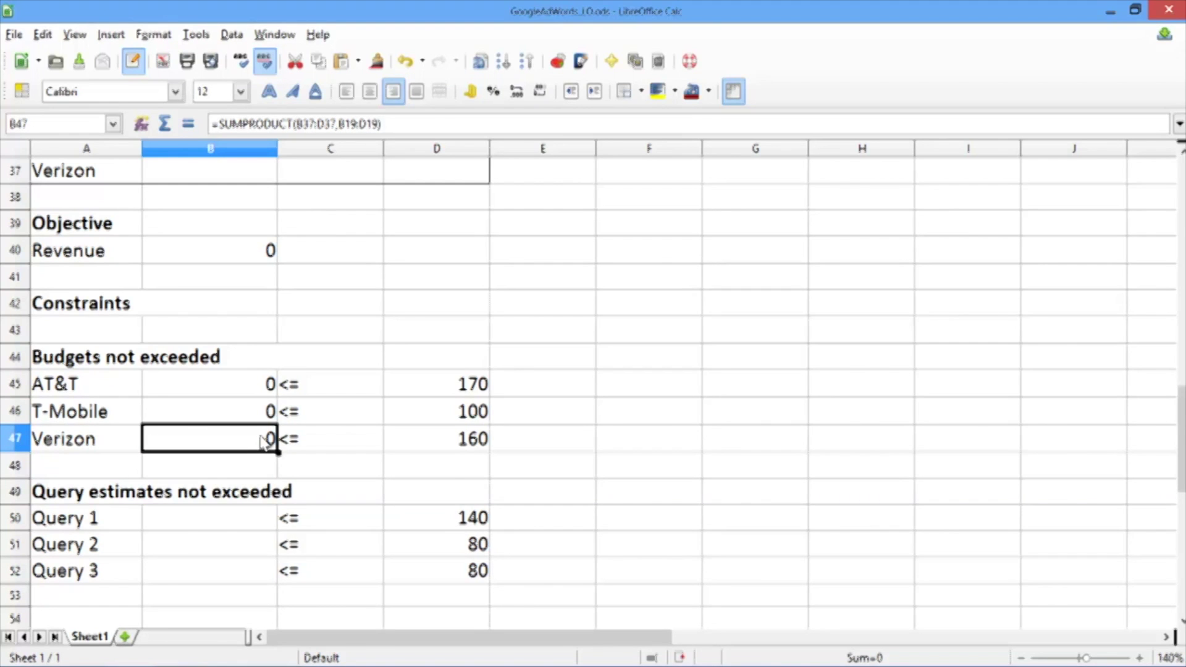
Enter the left-hand side of the Query 1 estimate constraint in B50 as =SUM(B35:B37)
{"action": "key", "text": "Down"}
{"action": "key", "text": "Down"}
{"action": "key", "text": "Down"}
{"action": "key", "text": "Down"}
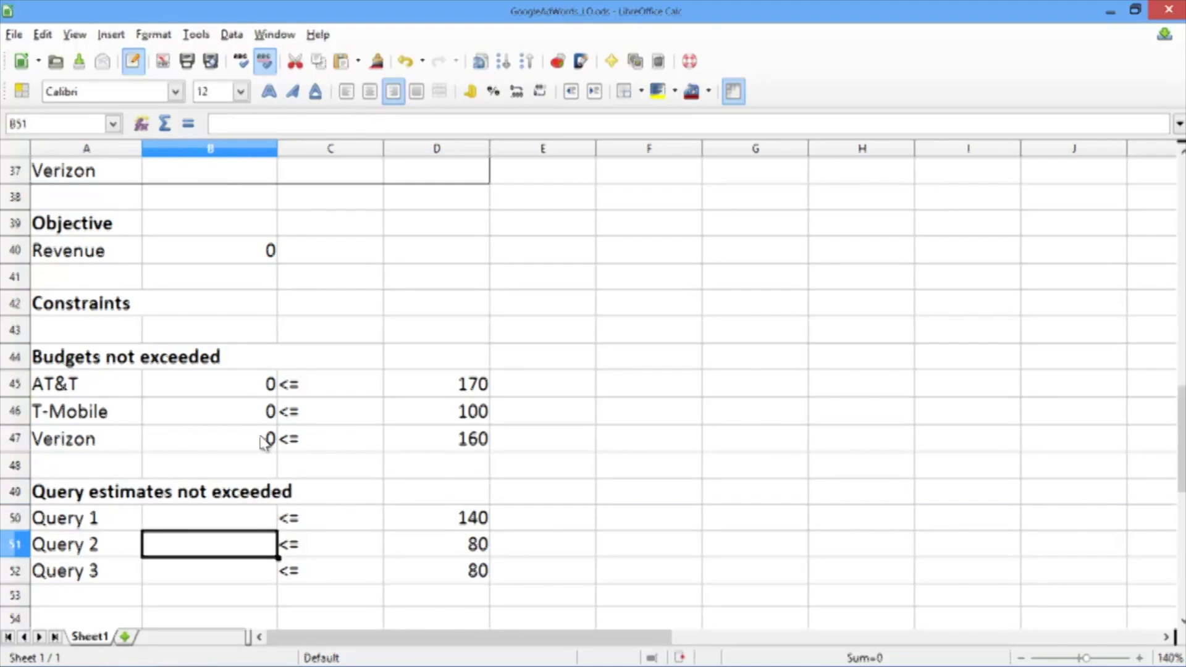
{"action": "key", "text": "Up"}
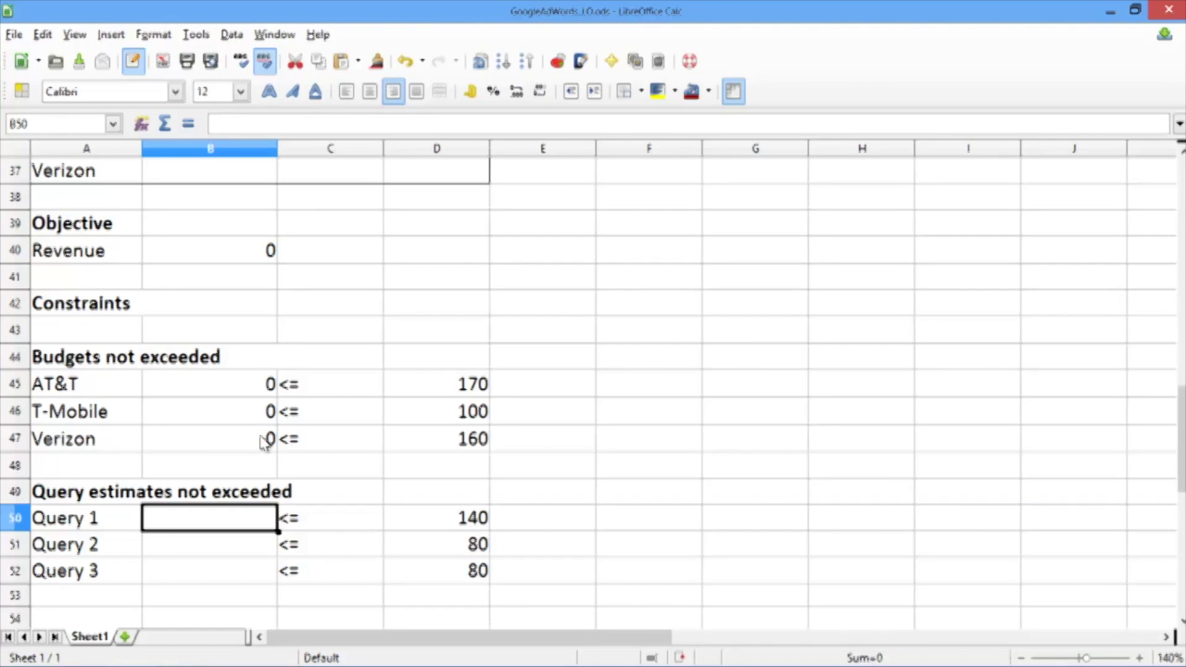
{"action": "type", "text": "=SUM"}
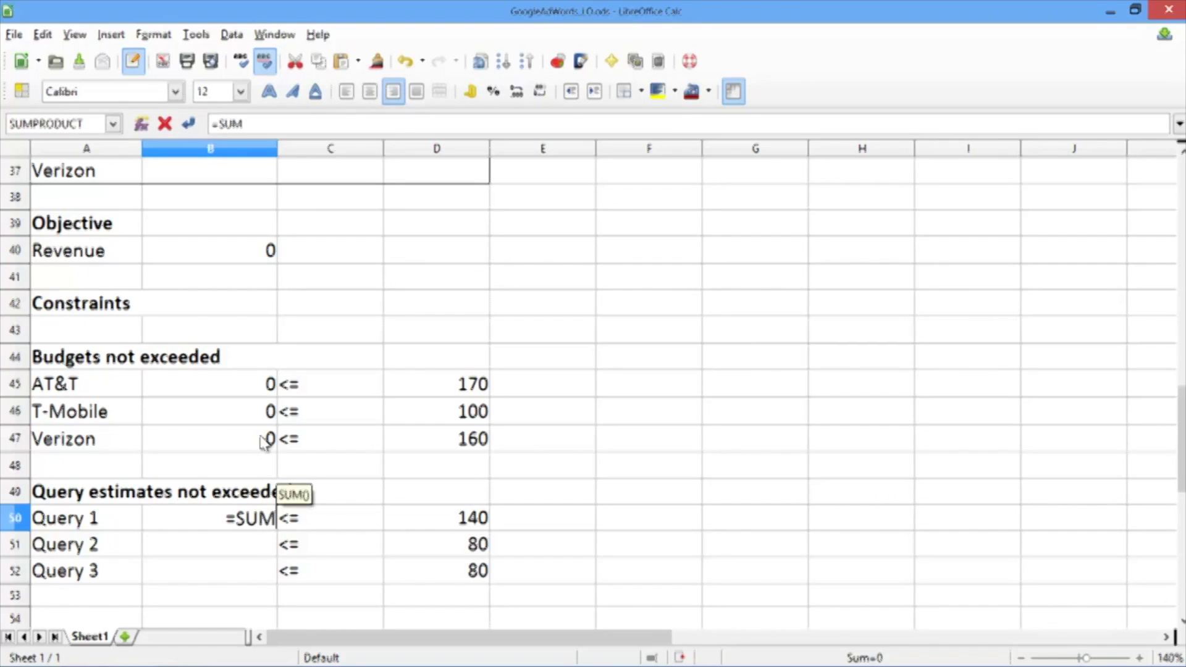
{"action": "type", "text": "("}
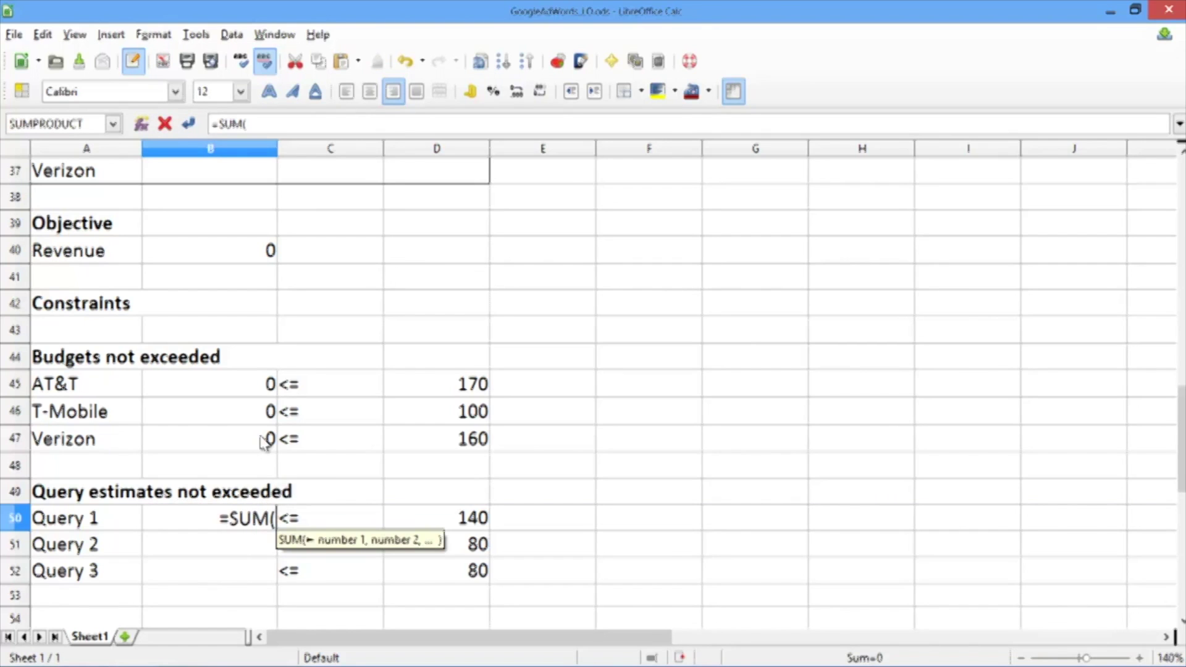
{"action": "type", "text": "b"}
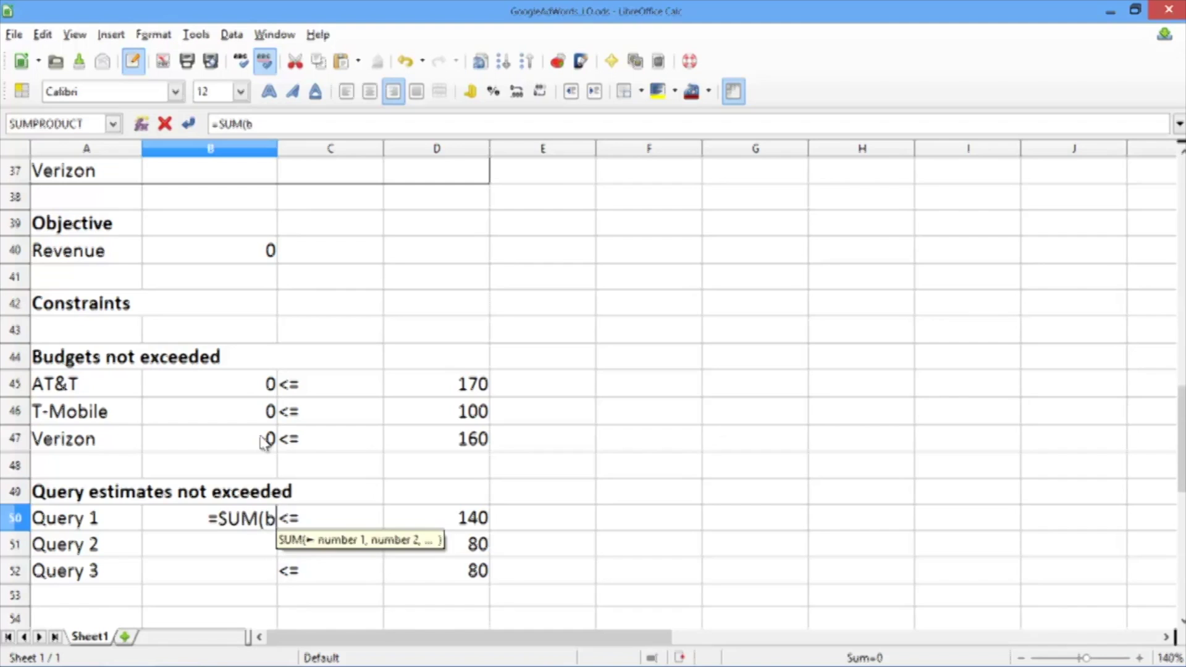
{"action": "type", "text": "35:B37)"}
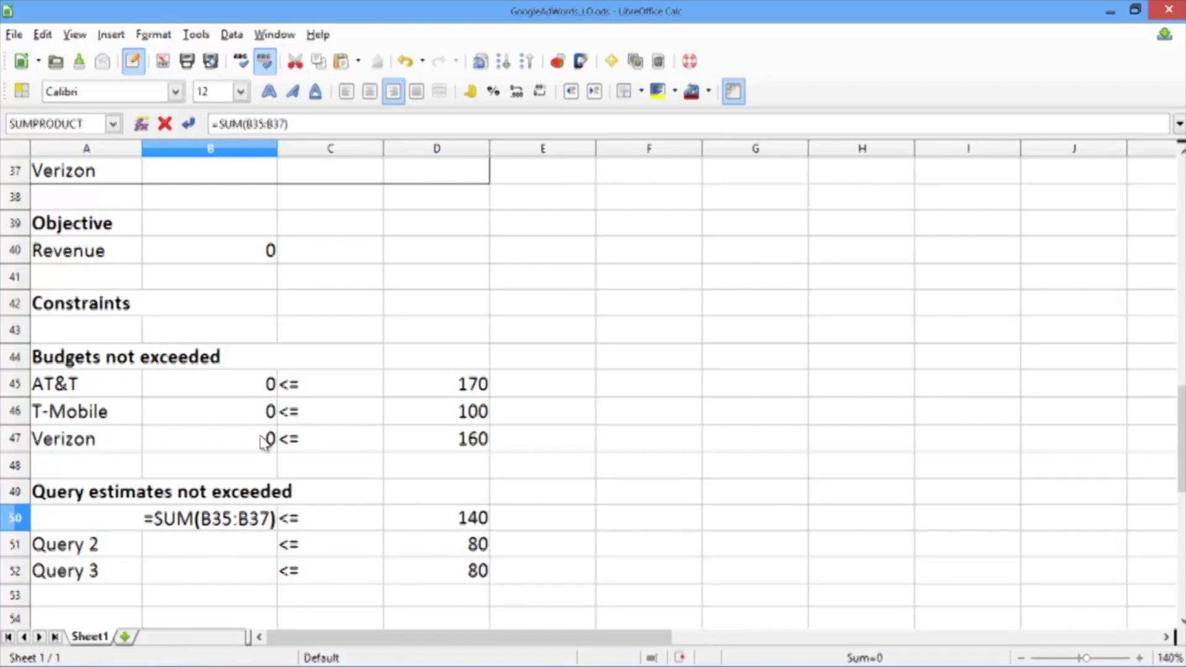
{"action": "key", "text": "Return"}
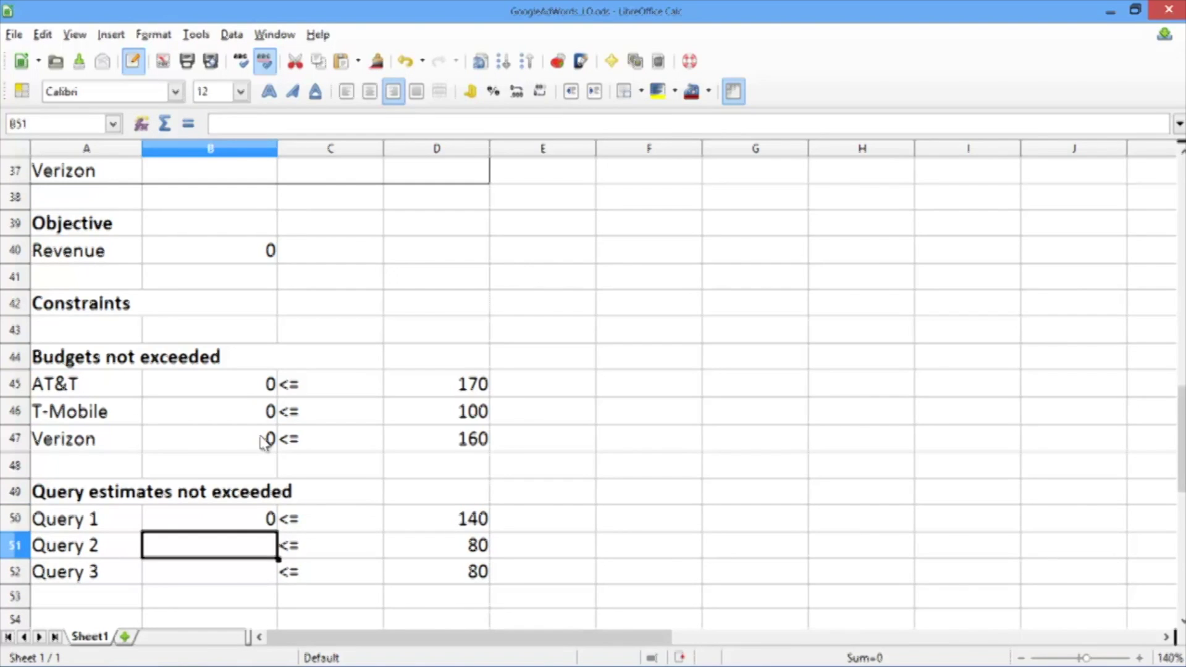
Enter the left-hand side of the Query 2 estimate constraint in B51 as =SUM(C35:C37)
{"action": "type", "text": "="}
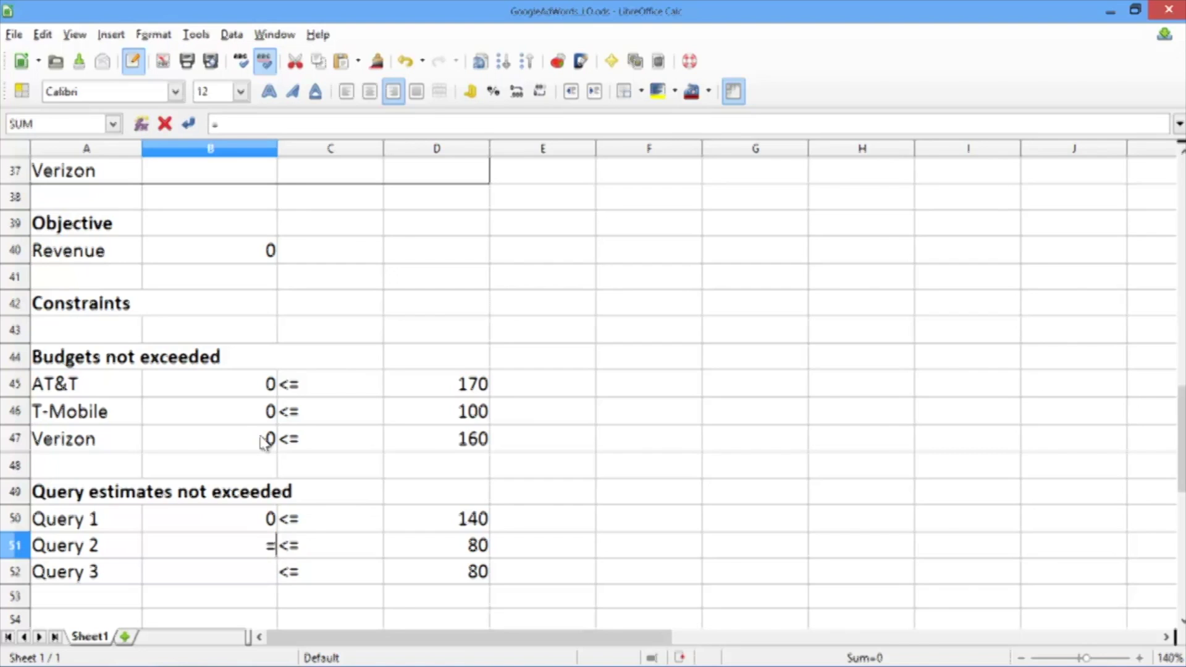
{"action": "type", "text": "SUM("}
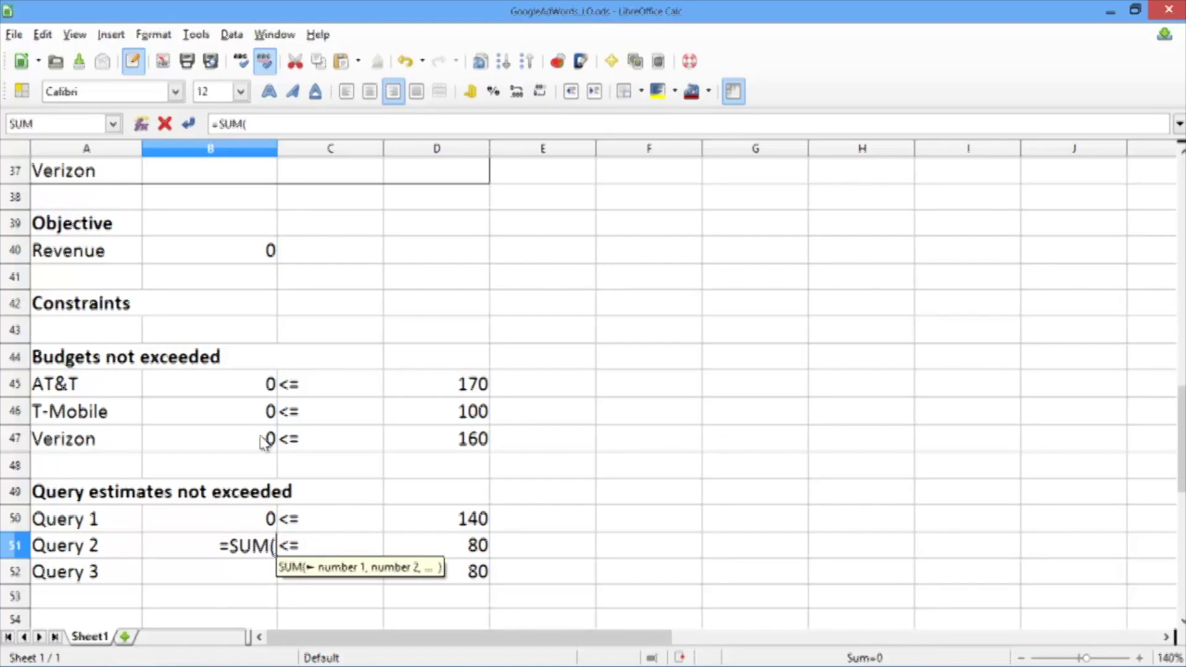
{"action": "type", "text": "C35:"}
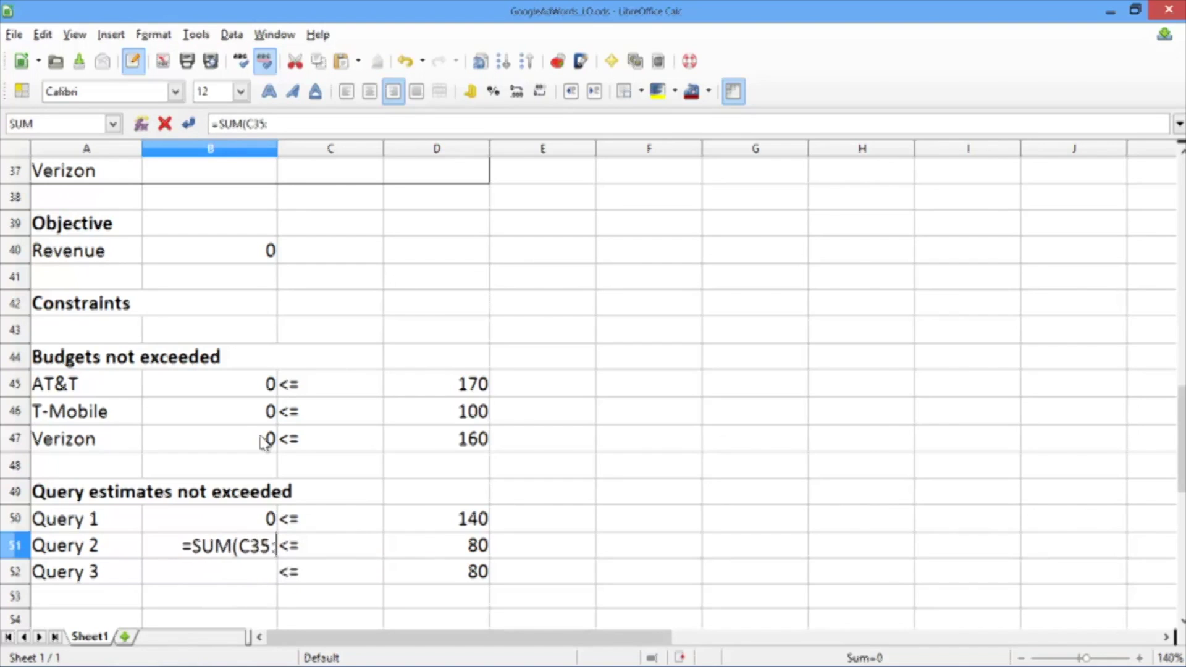
{"action": "type", "text": "C37)"}
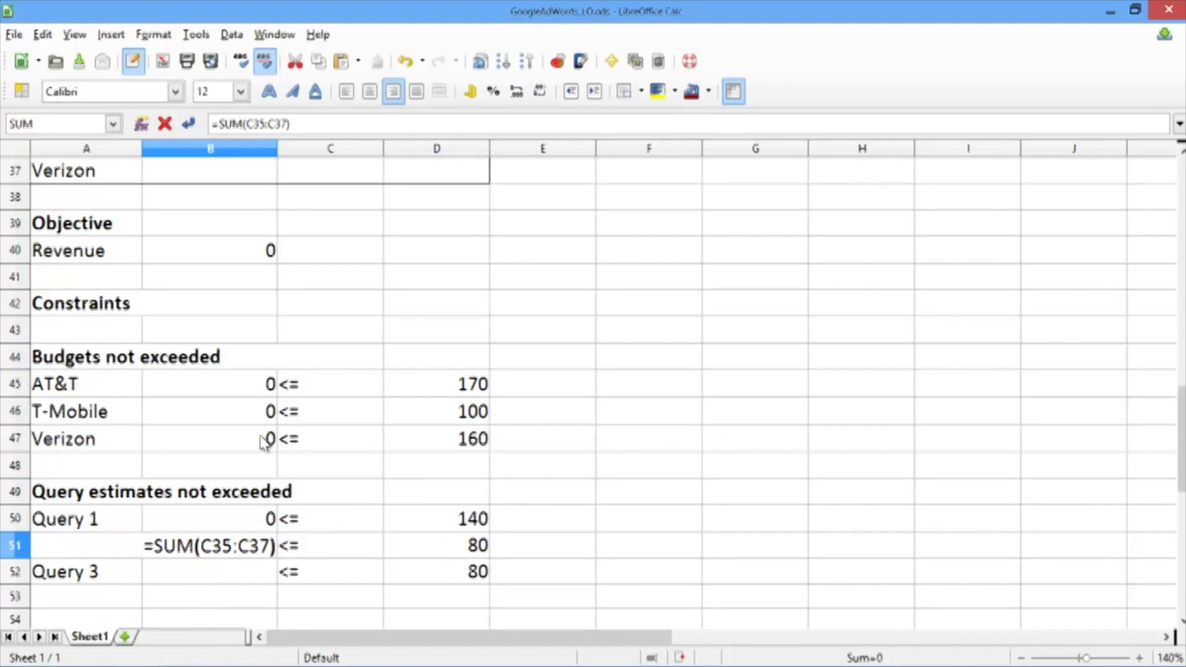
{"action": "key", "text": "Return"}
Enter the left-hand side of the Query 3 estimate constraint in B52 as =SUM(D35:D37)
{"action": "type", "text": "="}
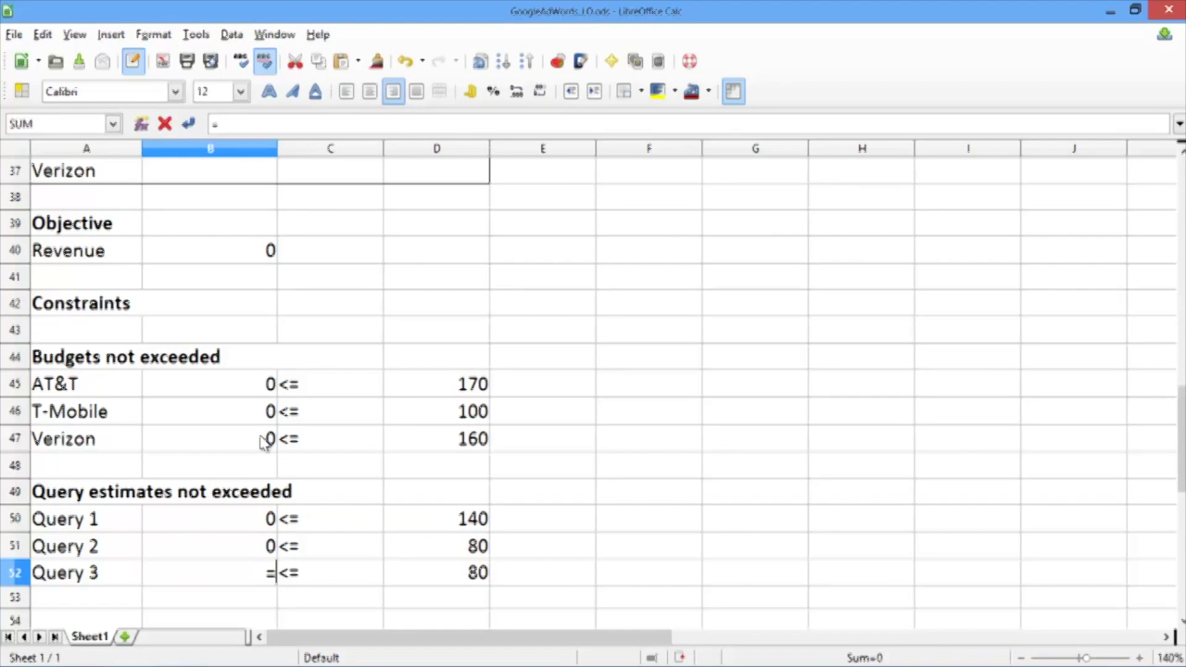
{"action": "type", "text": "SUM("}
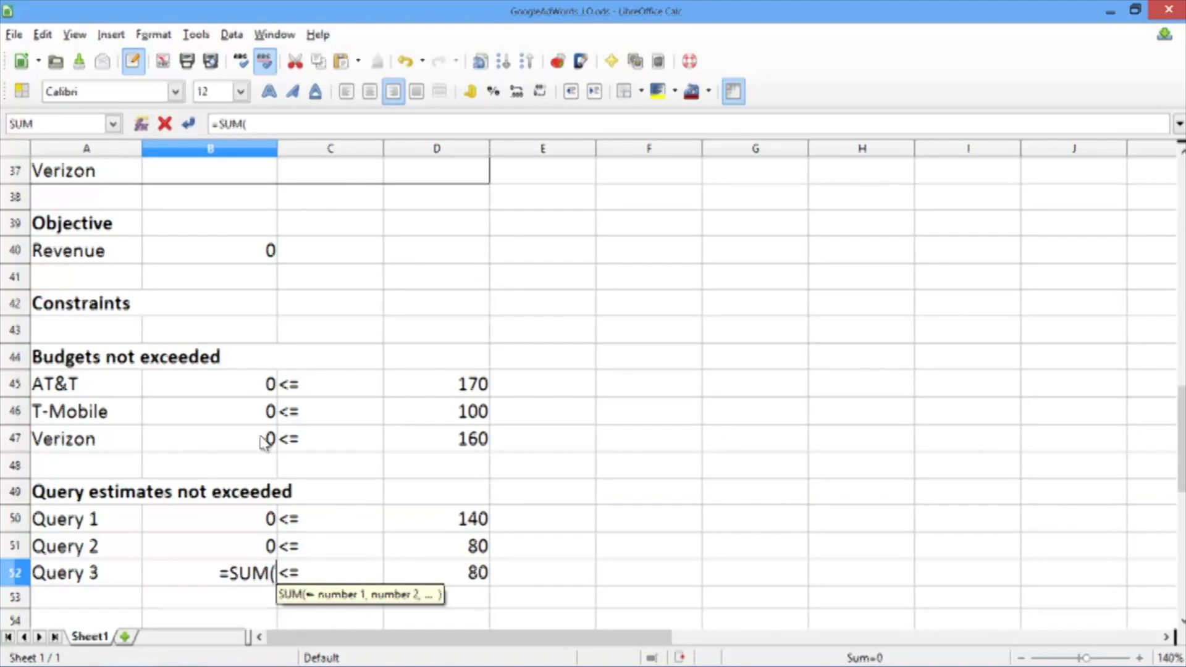
{"action": "type", "text": "D3"}
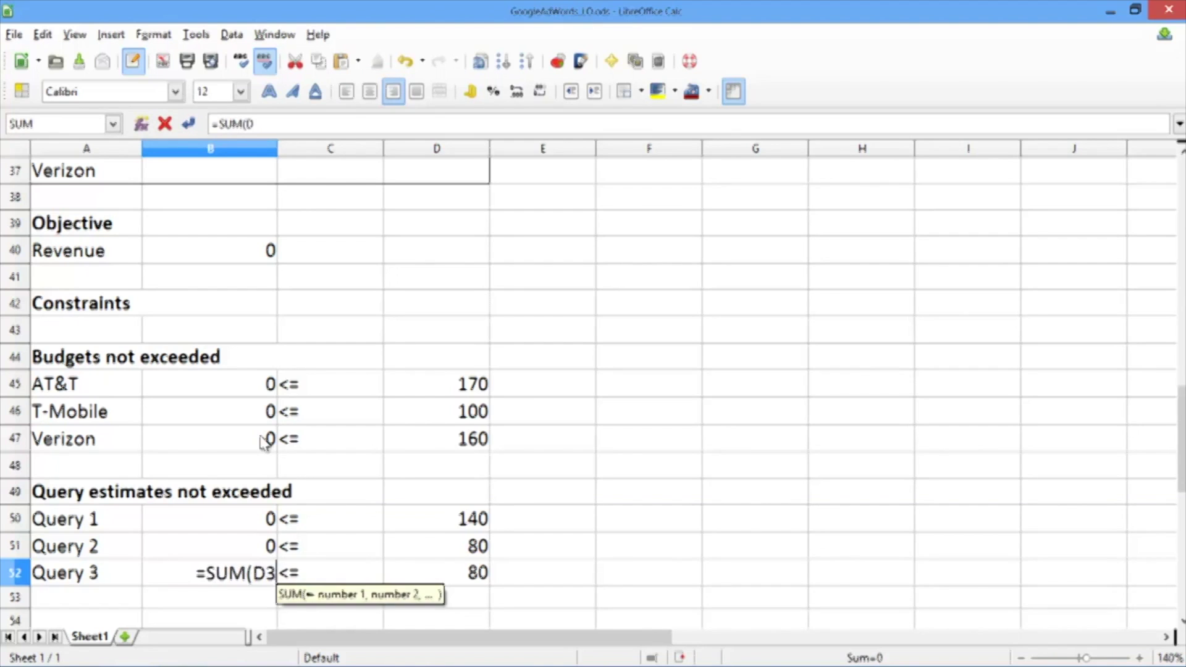
{"action": "type", "text": "5:D37)"}
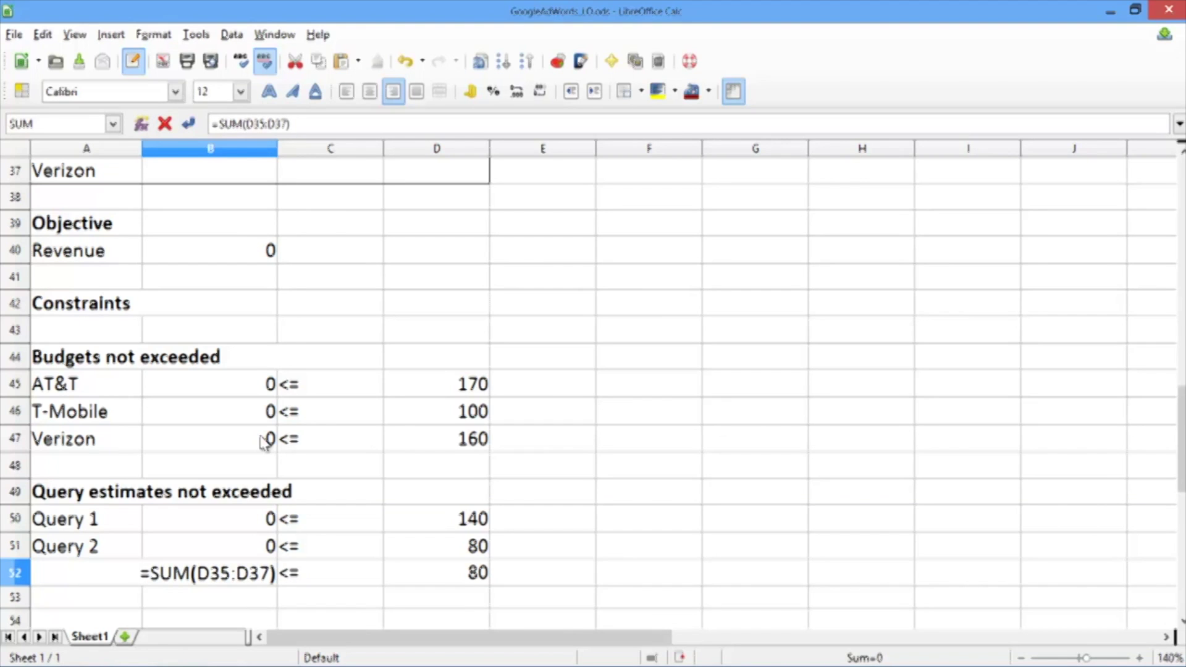
{"action": "key", "text": "Return"}
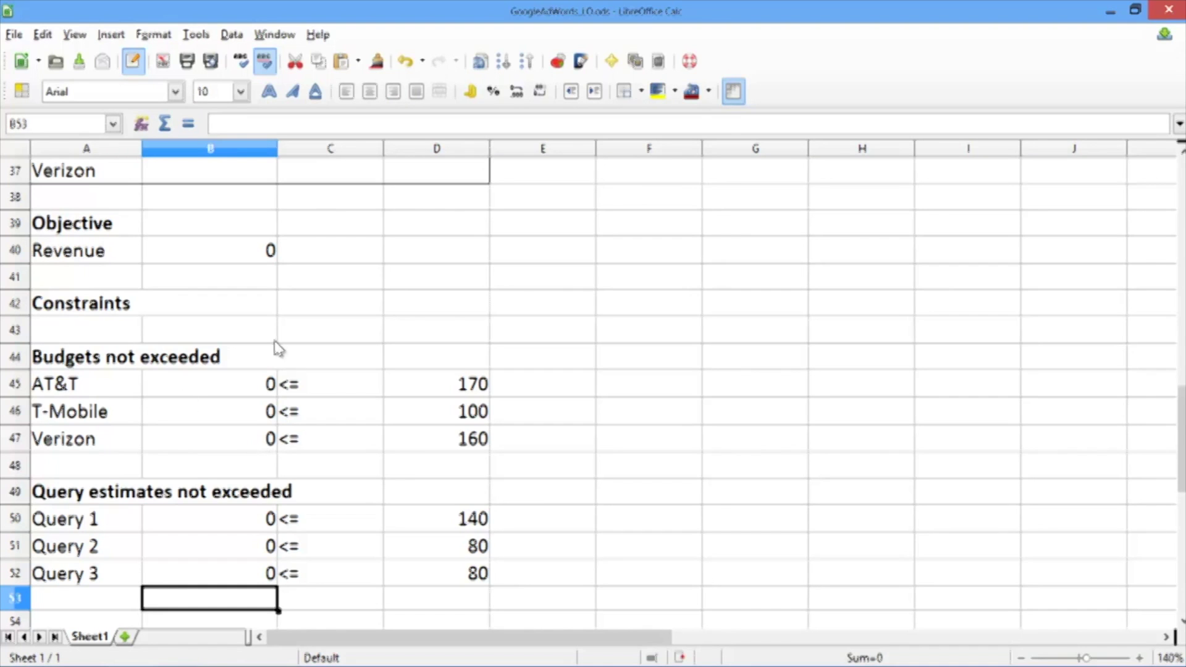
Open the Solver and set its target cell to B40 and its changing cells to B35:D37
{"action": "left_click", "coordinate": [204, 38]}
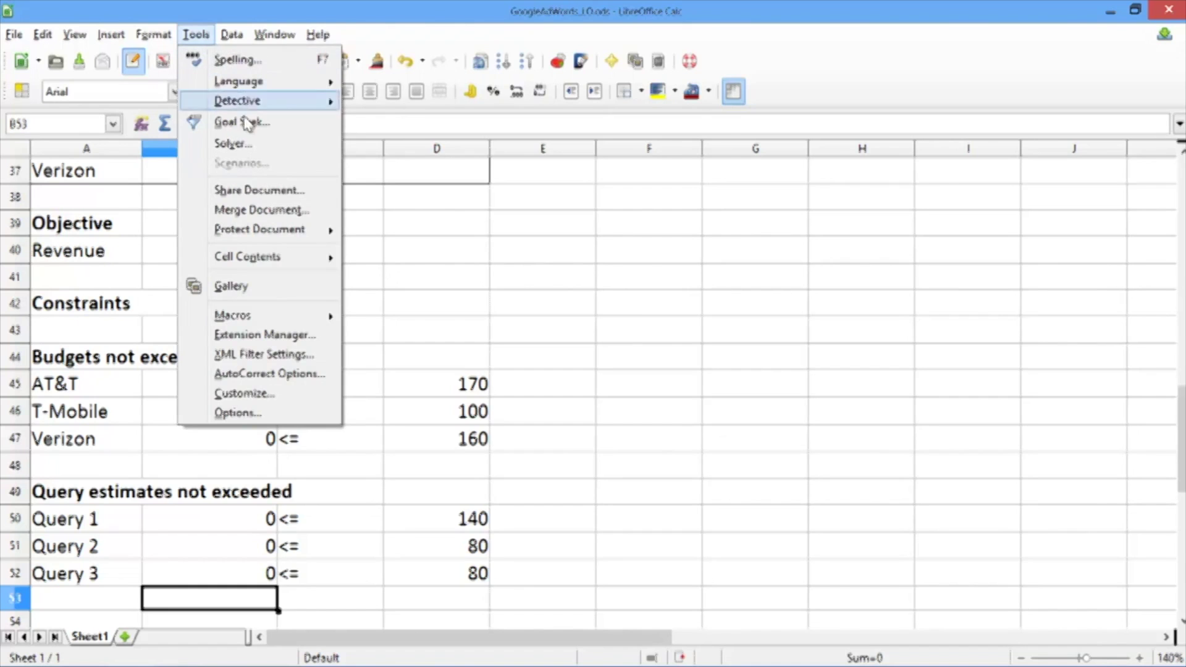
{"action": "left_click", "coordinate": [250, 146]}
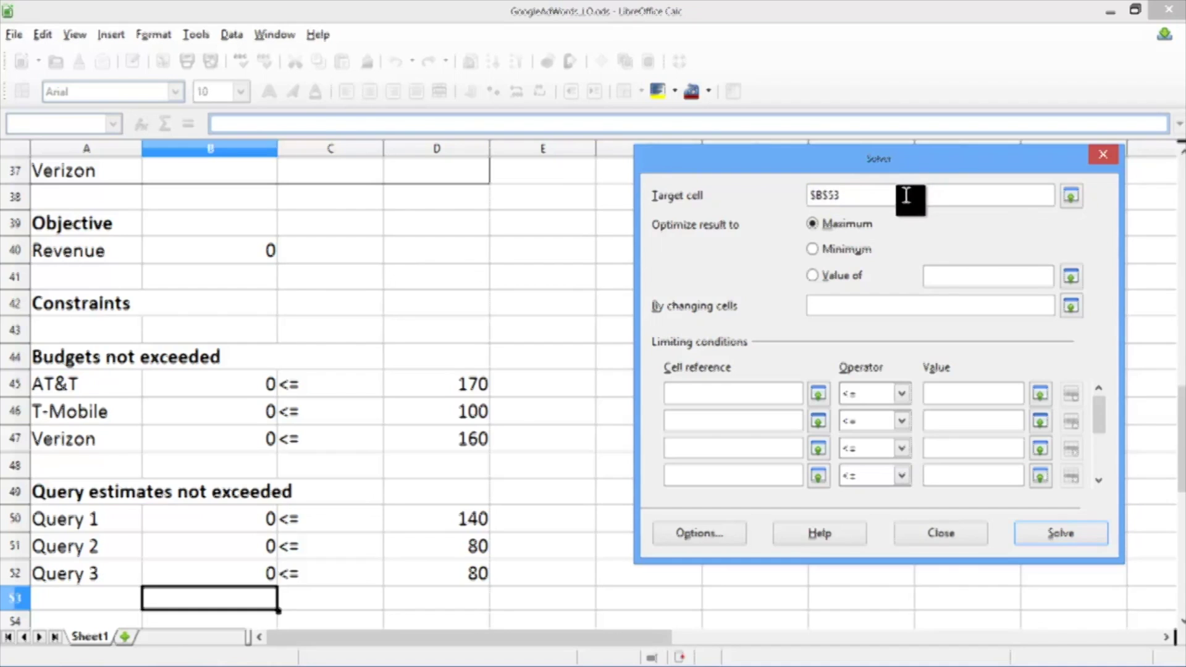
{"action": "type", "text": "B40"}
{"action": "left_click", "coordinate": [865, 303]}
{"action": "type", "text": "B35:D37"}
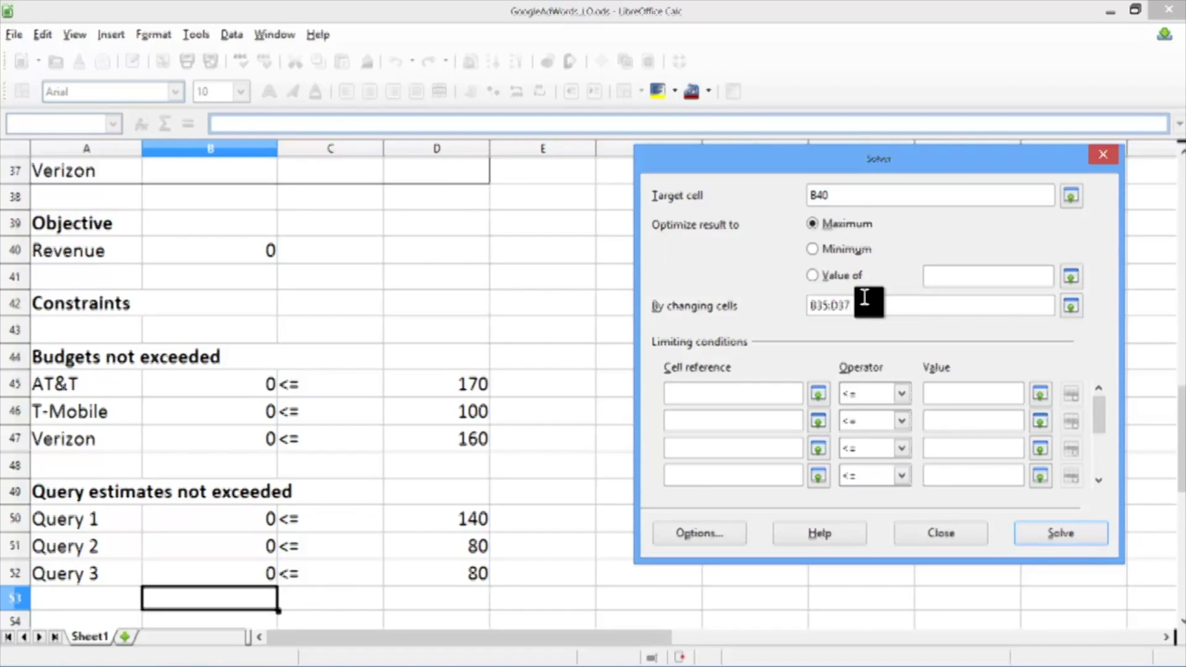
Add the budget limiting condition to the Solver as $B$45:$B$47 <= $D$45:$D$47
{"action": "left_click", "coordinate": [729, 386]}
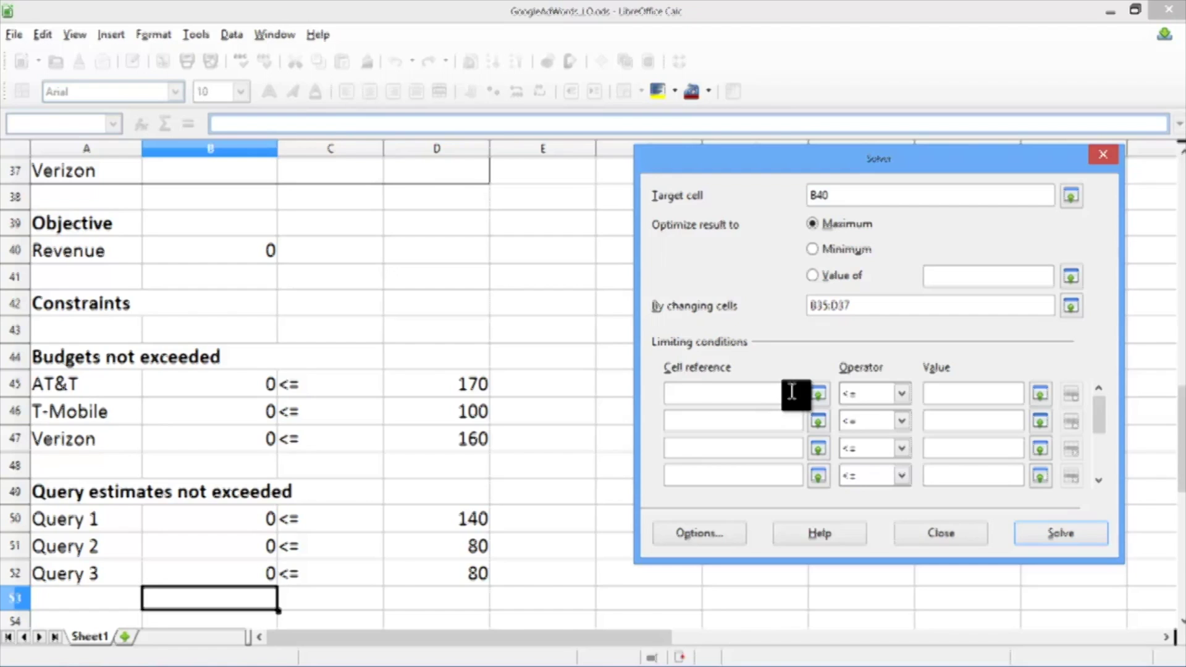
{"action": "left_click", "coordinate": [818, 394]}
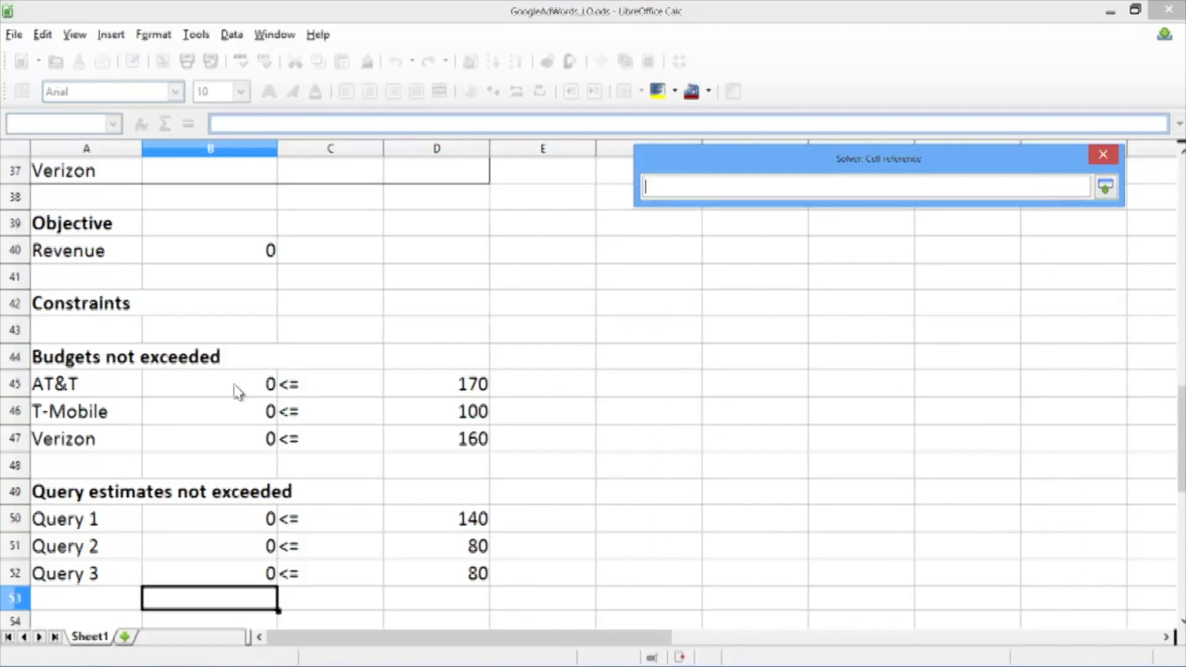
{"action": "left_click_drag", "start_coordinate": [238, 392], "coordinate": [227, 440]}
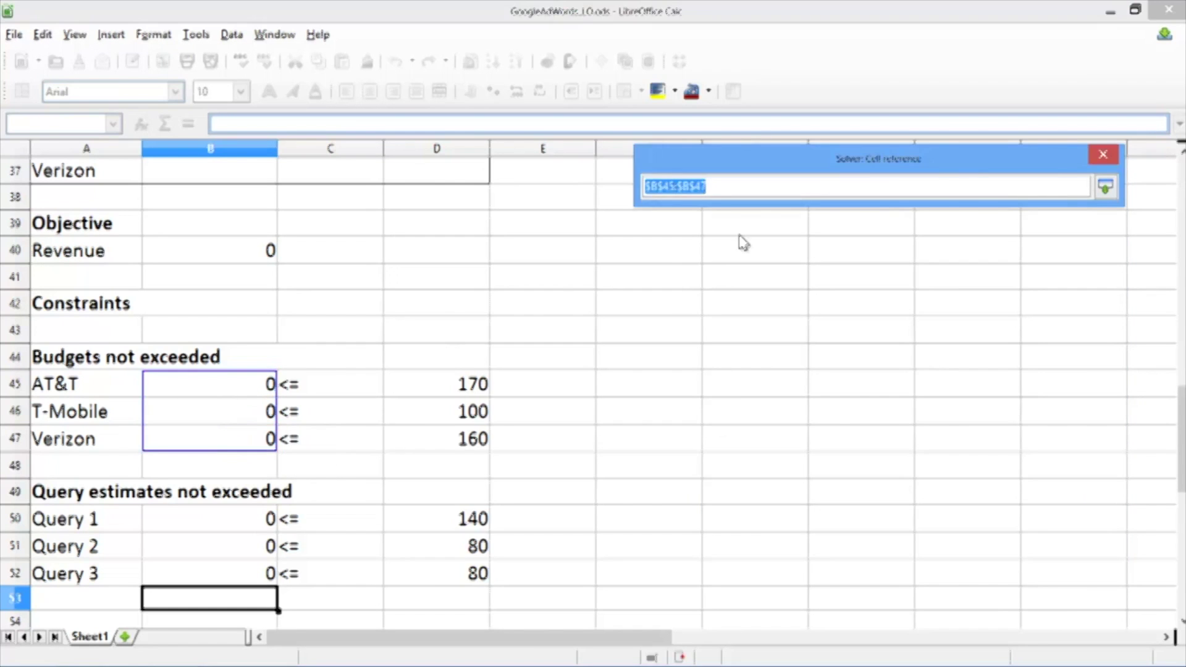
{"action": "left_click", "coordinate": [1106, 188]}
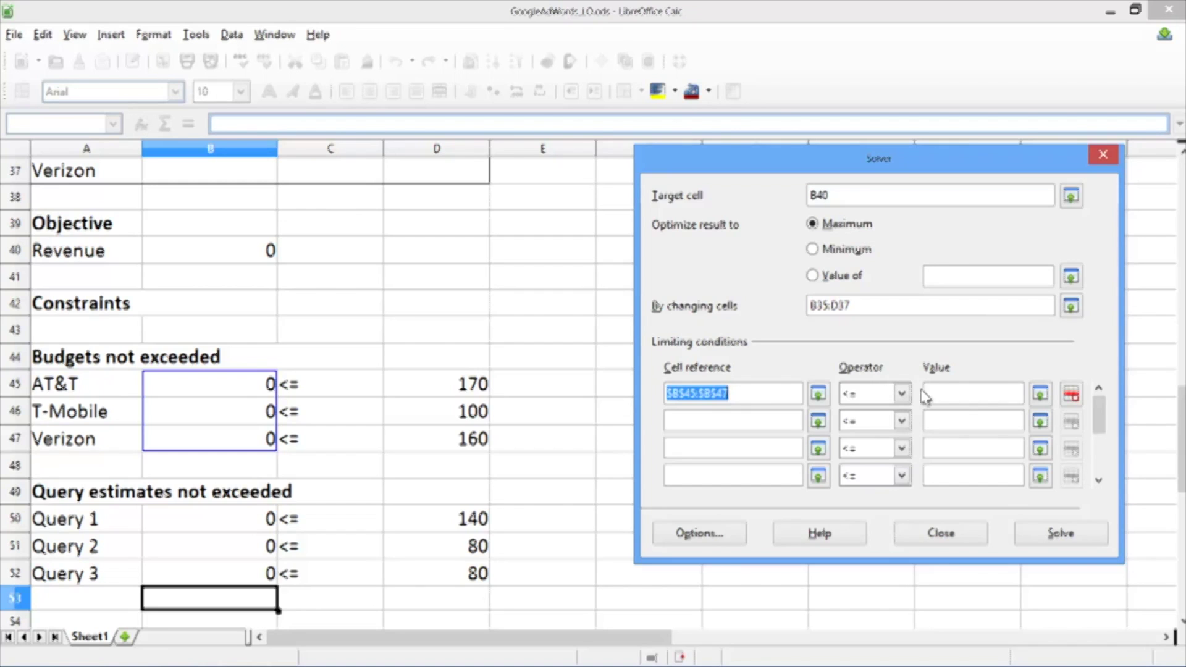
{"action": "left_click", "coordinate": [950, 399]}
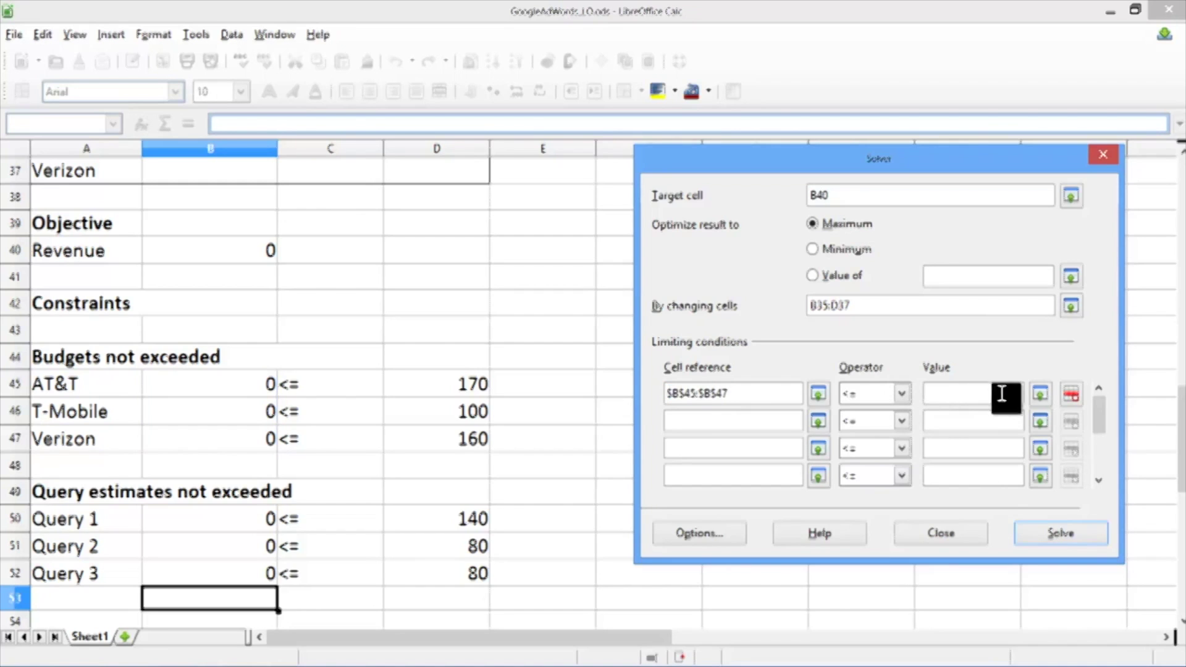
{"action": "left_click", "coordinate": [1039, 397]}
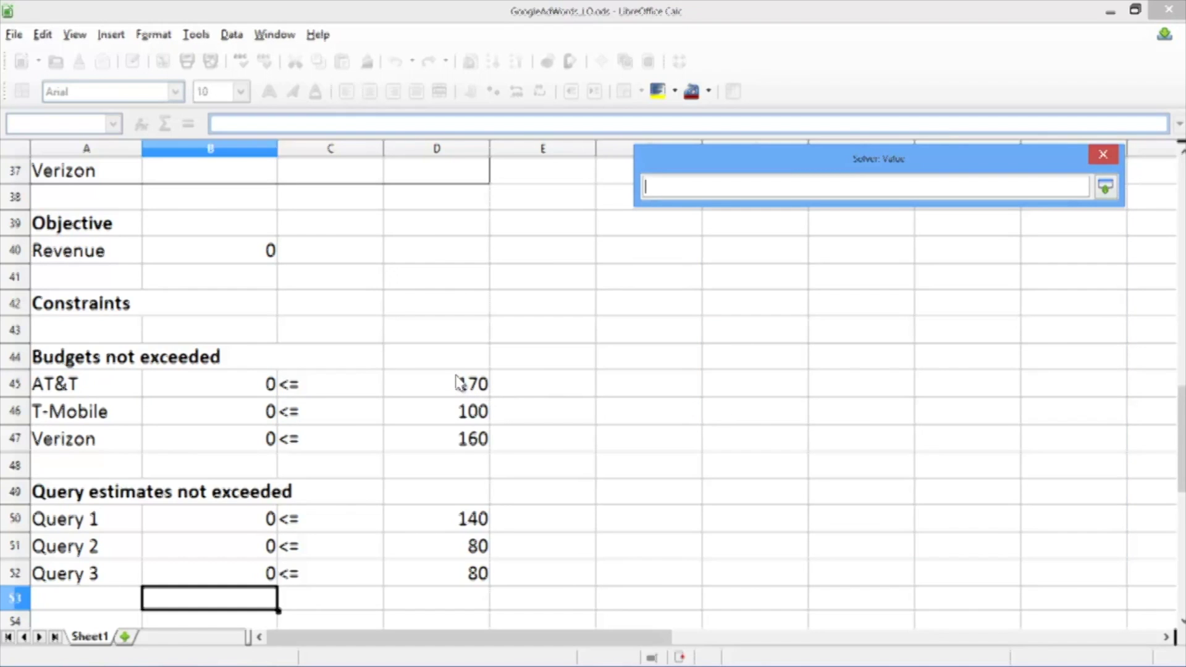
{"action": "left_click_drag", "start_coordinate": [457, 383], "coordinate": [462, 441]}
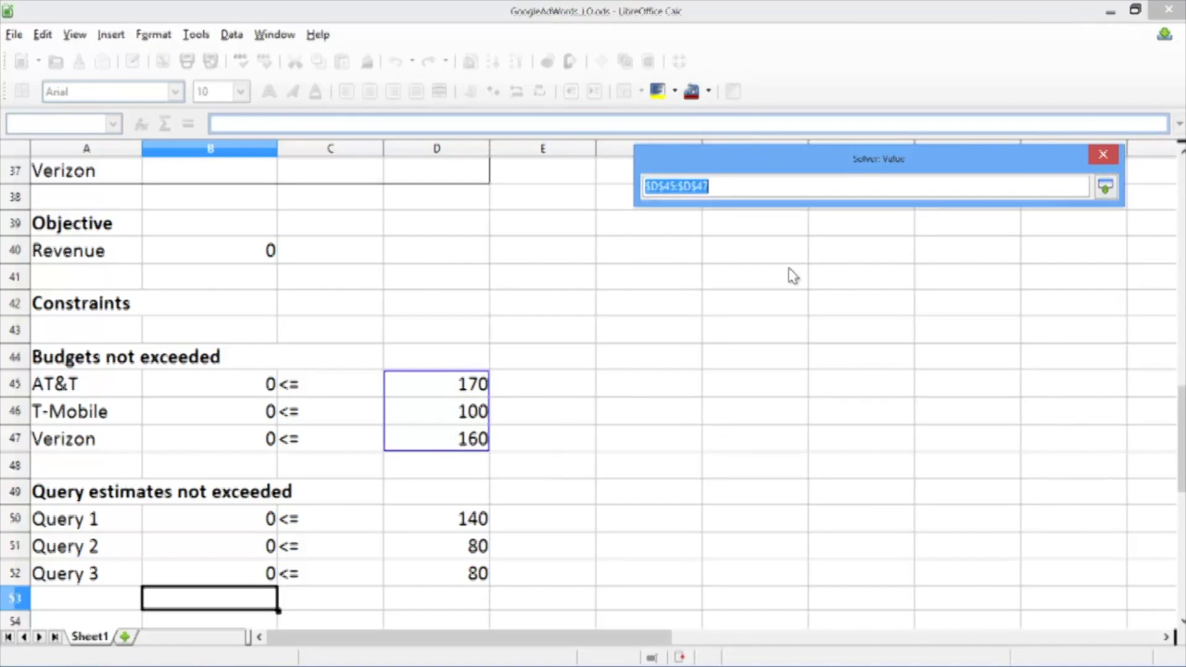
{"action": "left_click", "coordinate": [1106, 187]}
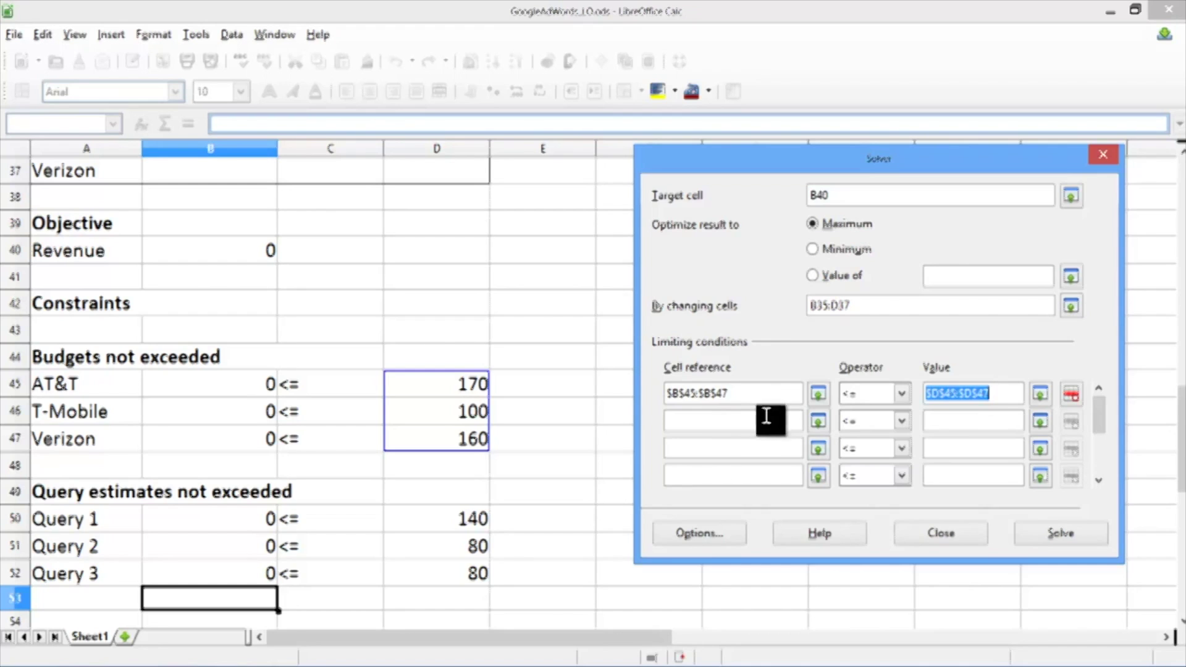
Add the query estimate limiting condition to the Solver as $B$50:$B$52 <= $D$50:$D$52
{"action": "left_click", "coordinate": [745, 427]}
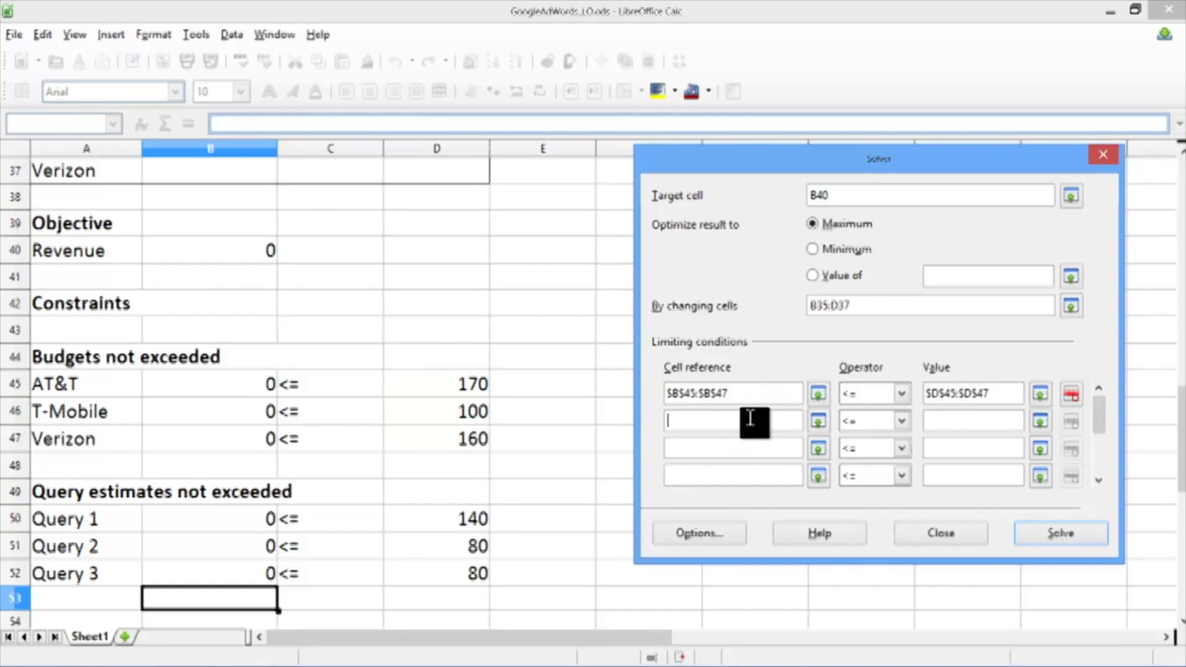
{"action": "left_click", "coordinate": [817, 422]}
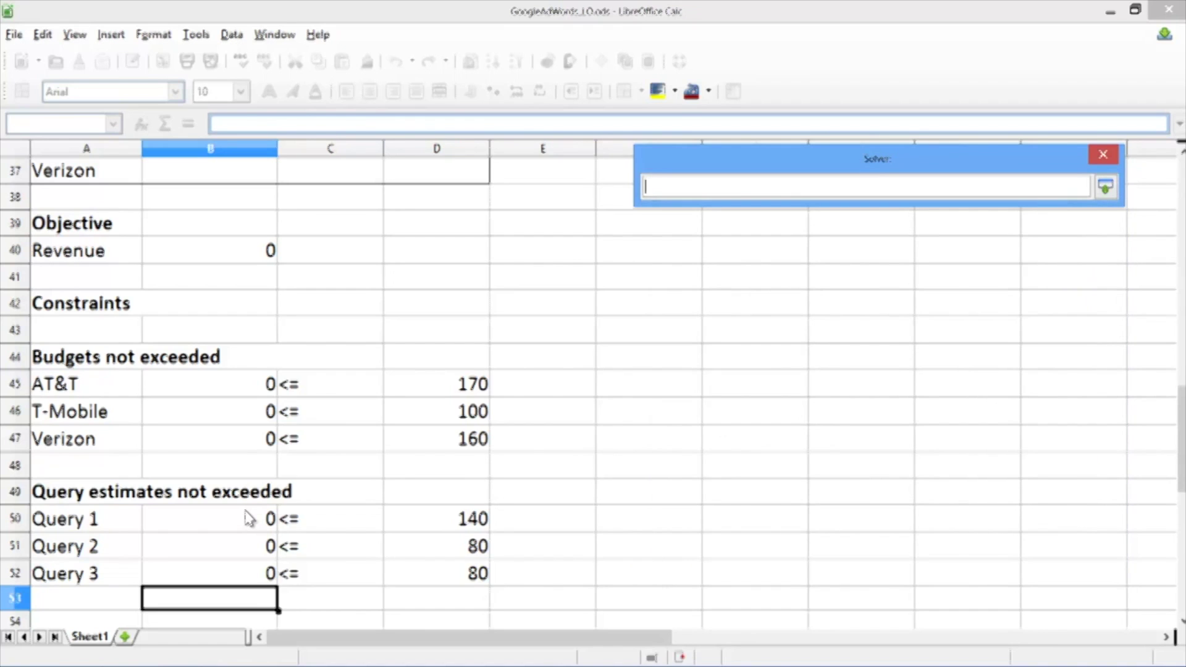
{"action": "left_click_drag", "start_coordinate": [249, 519], "coordinate": [225, 588]}
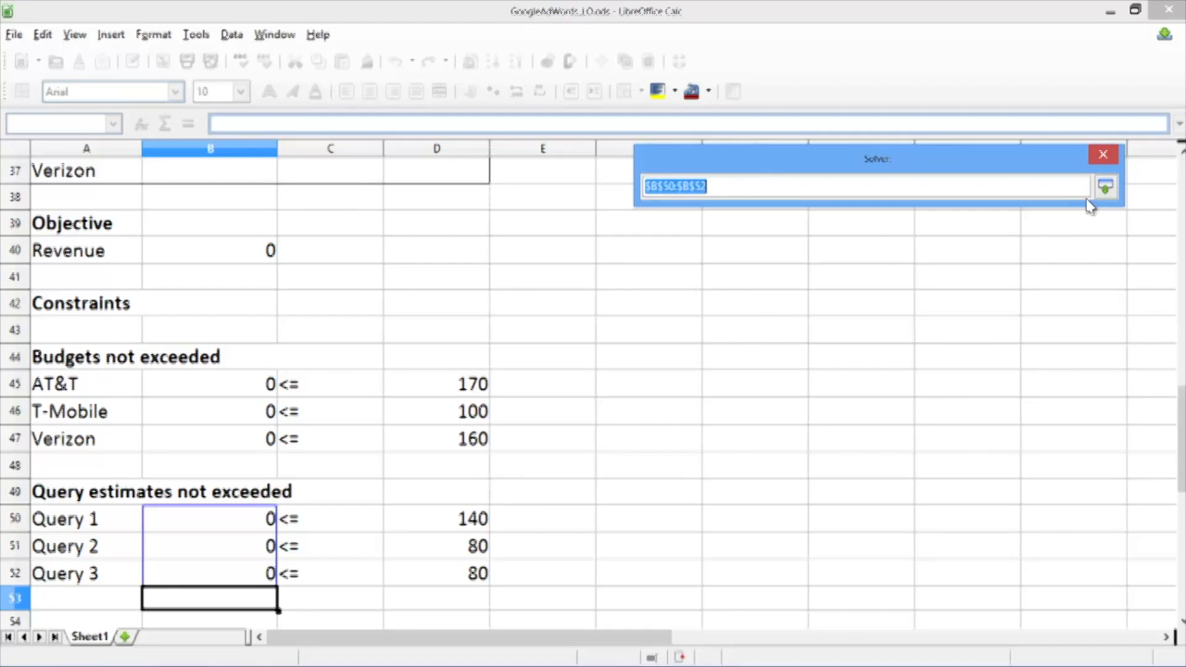
{"action": "left_click", "coordinate": [1105, 187]}
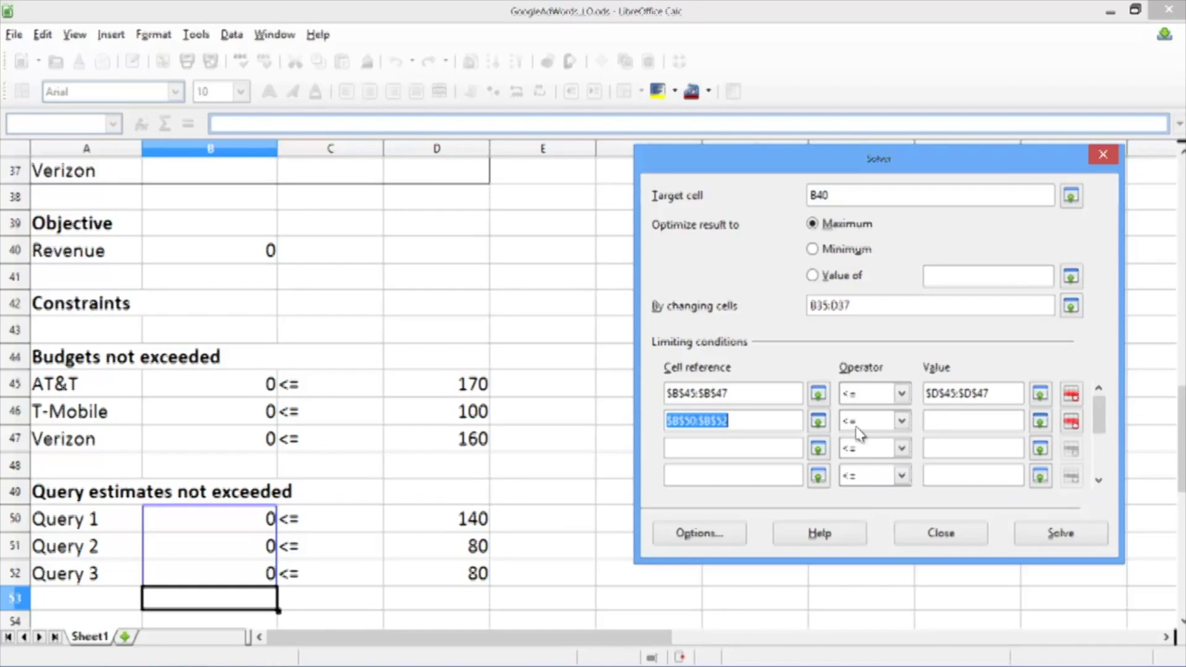
{"action": "left_click", "coordinate": [975, 422]}
{"action": "left_click", "coordinate": [1042, 422]}
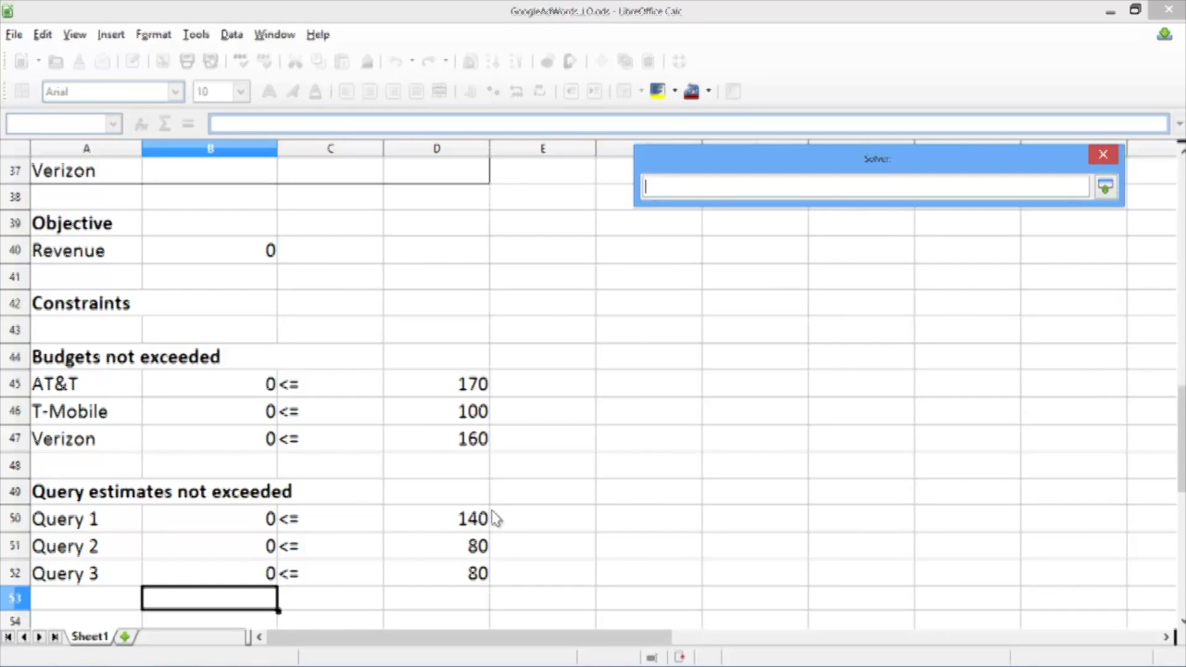
{"action": "left_click", "coordinate": [471, 520]}
{"action": "left_click_drag", "start_coordinate": [462, 531], "coordinate": [453, 574]}
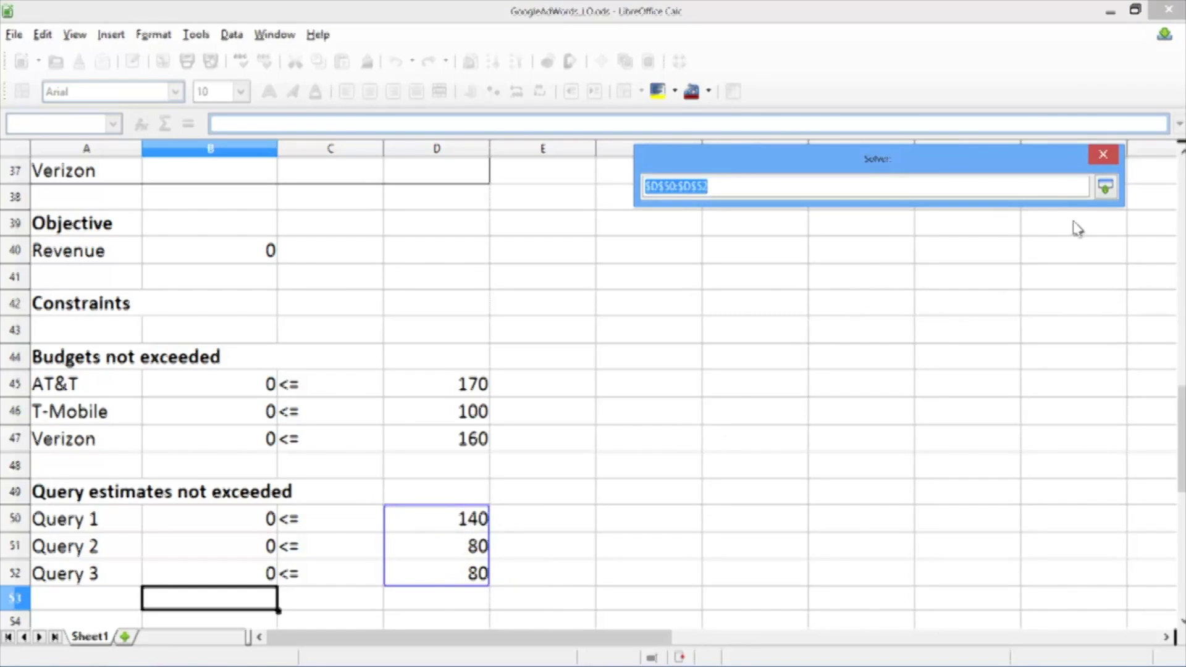
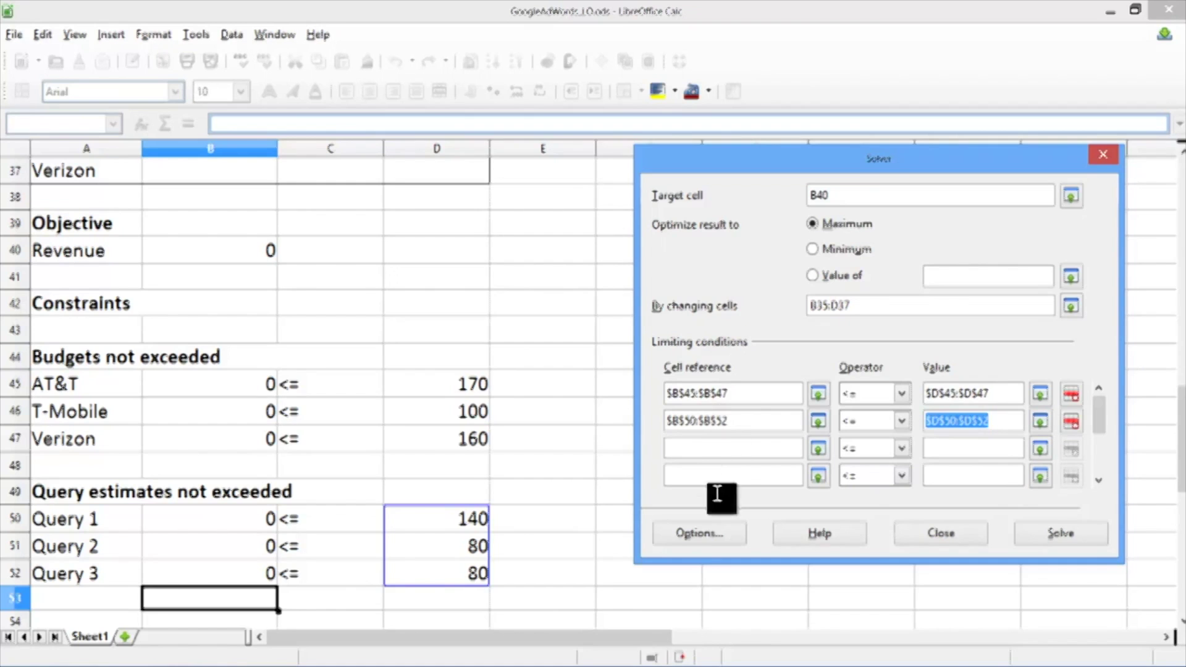
Set the Solver engine to LibreOffice Linear Solver and enable the option to assume variables as non-negative
{"action": "left_click", "coordinate": [717, 532]}
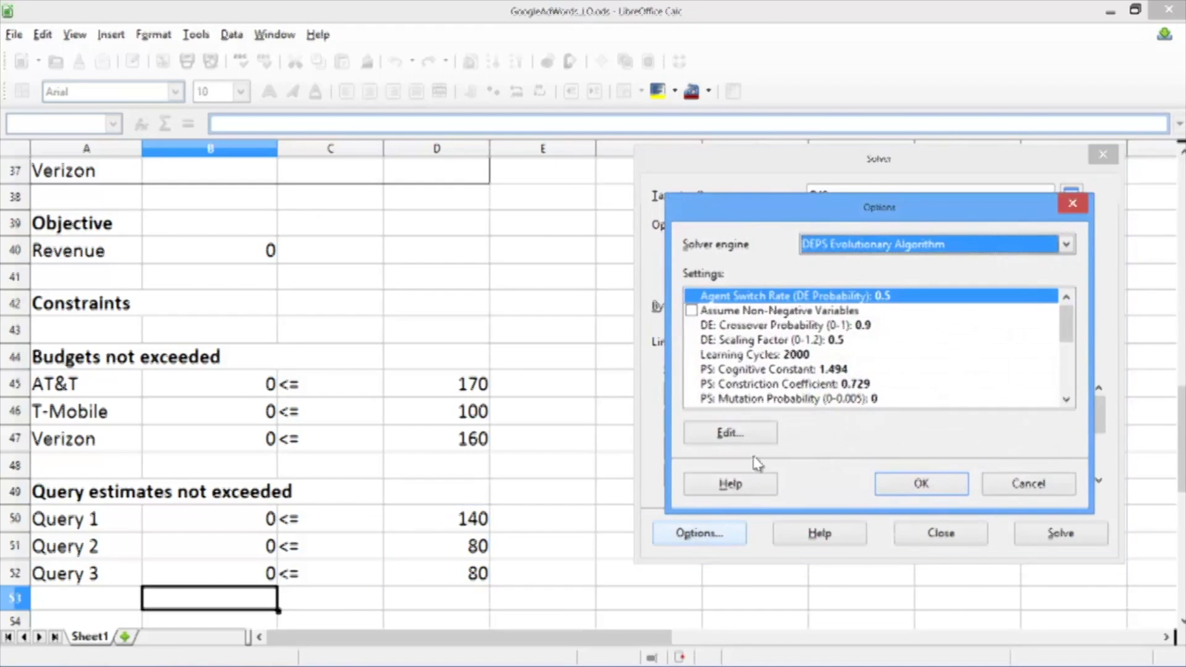
{"action": "left_click", "coordinate": [987, 250]}
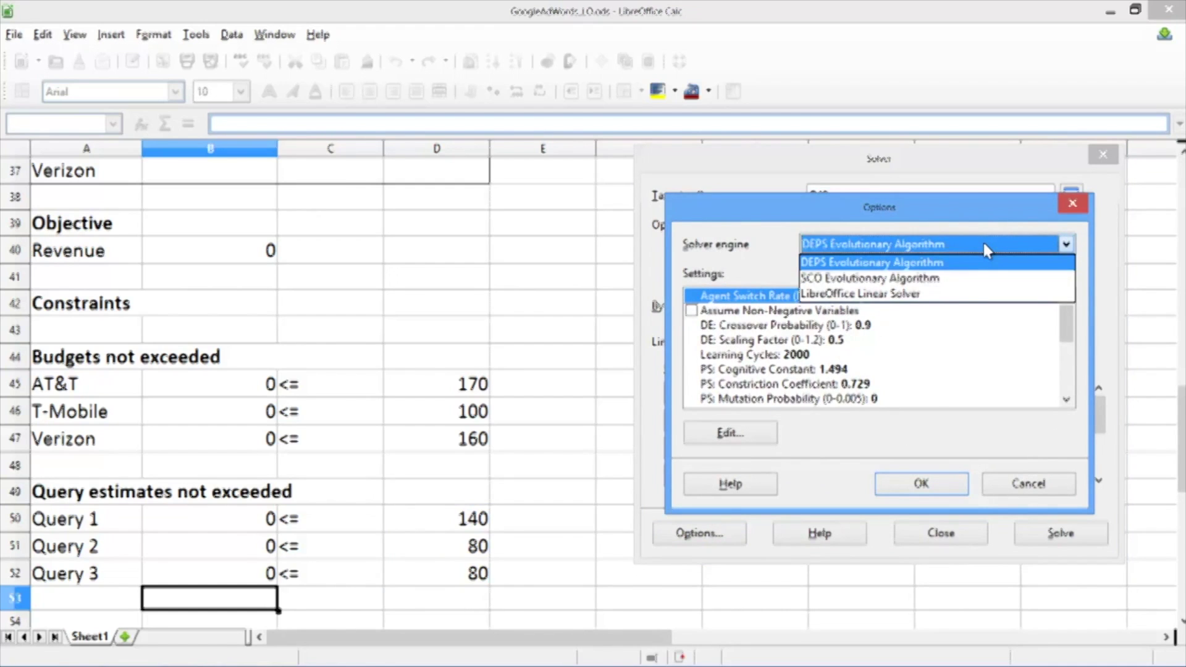
{"action": "left_click", "coordinate": [929, 297]}
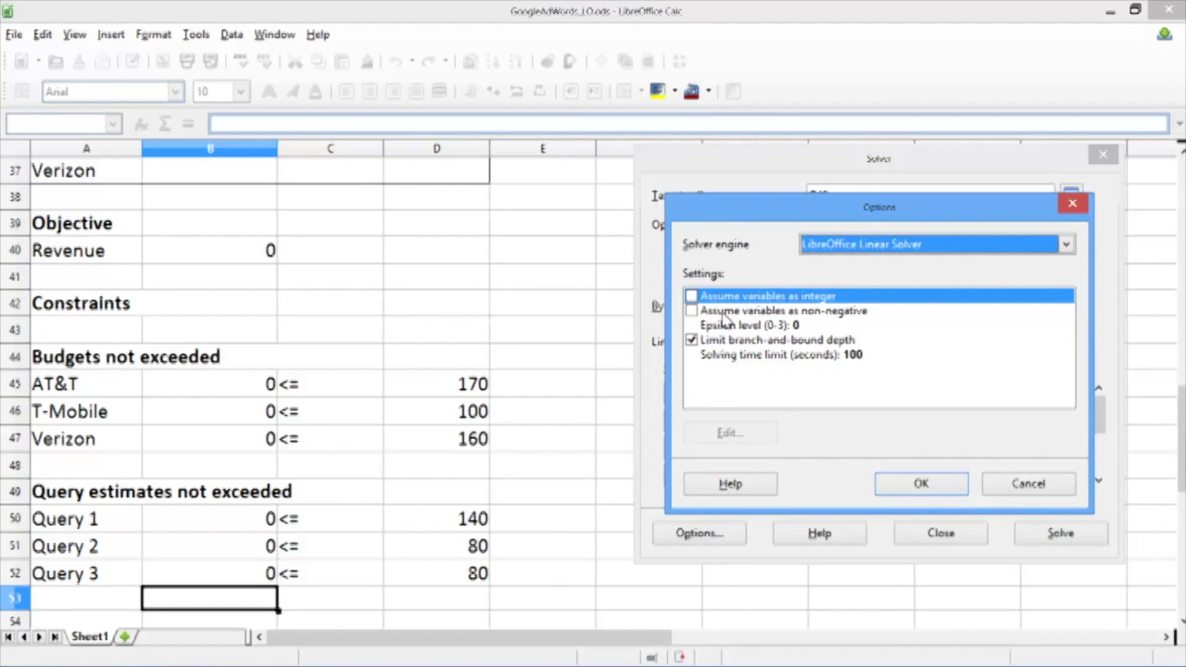
{"action": "left_click", "coordinate": [773, 316]}
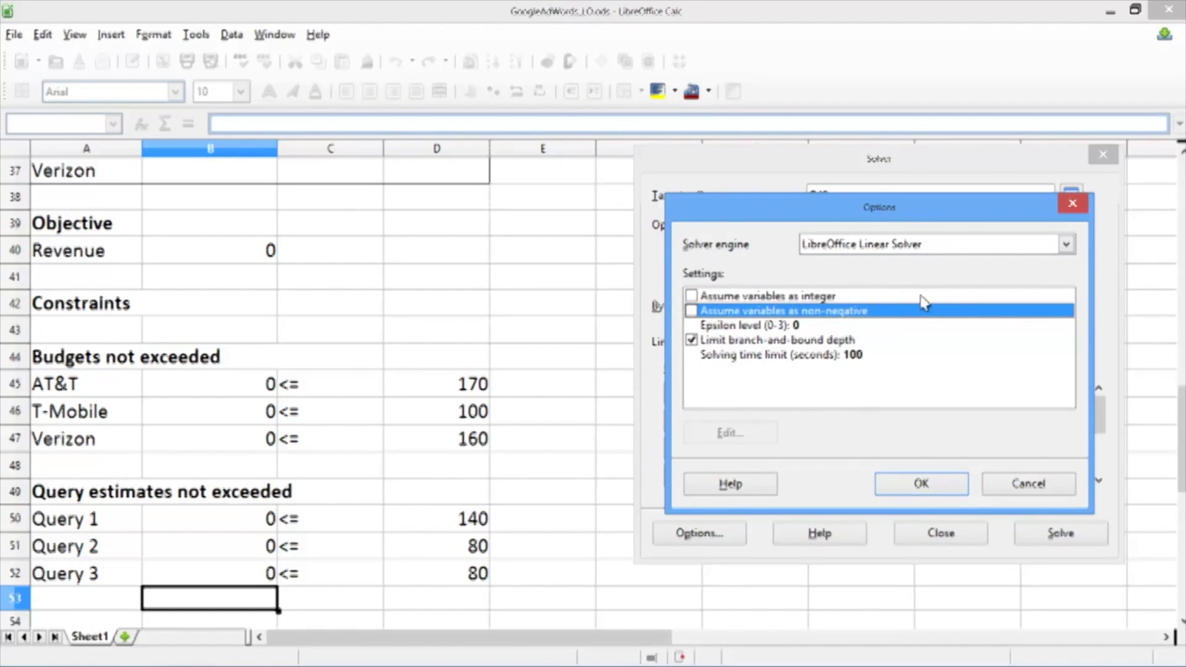
{"action": "left_click", "coordinate": [692, 312]}
{"action": "left_click", "coordinate": [922, 484]}
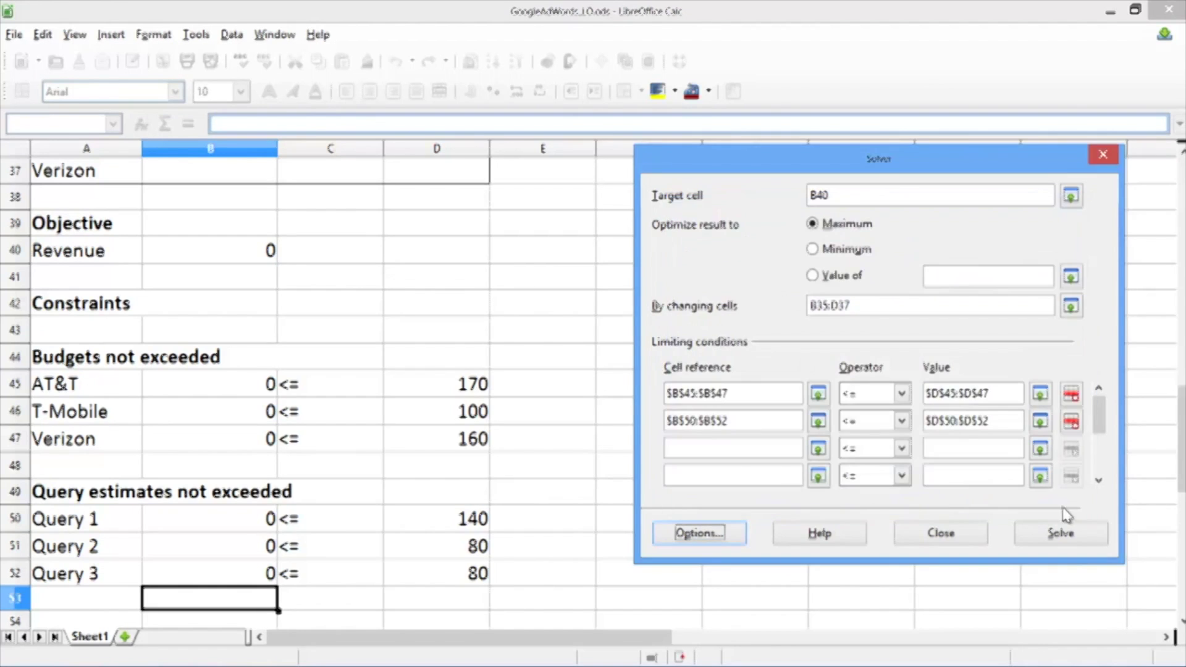
Run the Solver on the revenue model and keep the result in the sheet
{"action": "left_click", "coordinate": [1060, 544]}
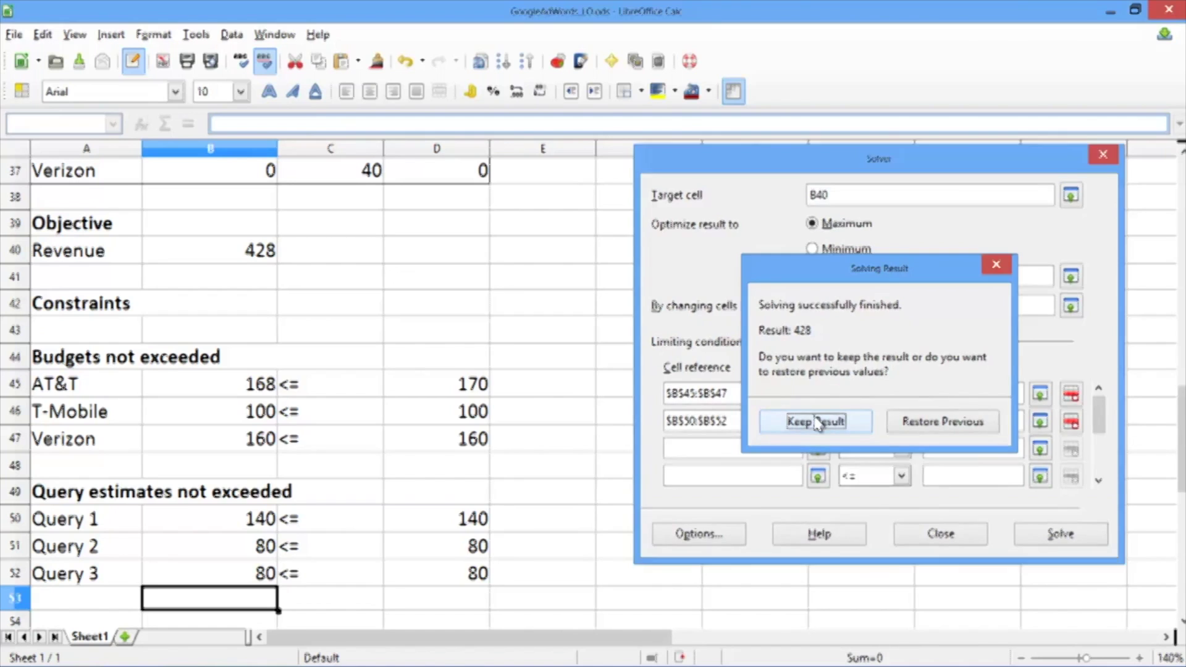
{"action": "left_click", "coordinate": [817, 423]}
Examine the solved AT&T allocations for Query 1 to Query 3 in B35:D35 of the Variables table
{"action": "left_click", "coordinate": [484, 339]}
{"action": "key", "text": "Up"}
{"action": "key", "text": "Up"}
{"action": "key", "text": "Up"}
{"action": "key", "text": "Up"}
{"action": "key", "text": "Up"}
{"action": "key", "text": "Up"}
{"action": "key", "text": "Up"}
{"action": "key", "text": "Up"}
{"action": "key", "text": "Up"}
{"action": "key", "text": "Up"}
{"action": "key", "text": "Up"}
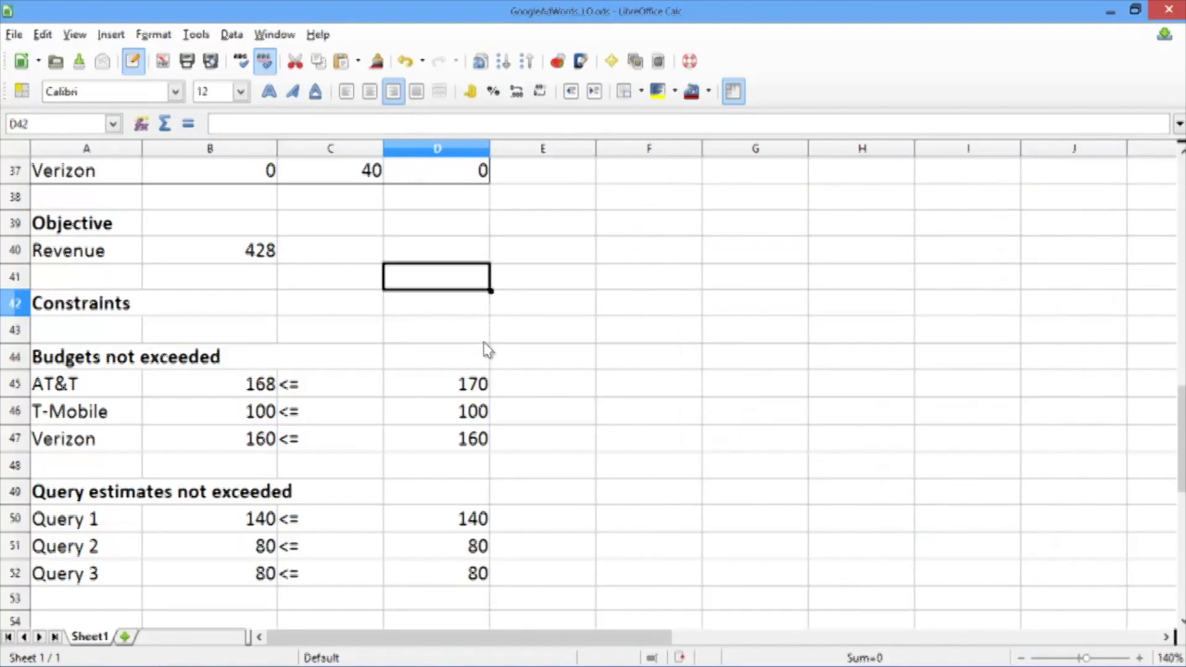
{"action": "key", "text": "Down"}
{"action": "key", "text": "Down"}
{"action": "key", "text": "Down"}
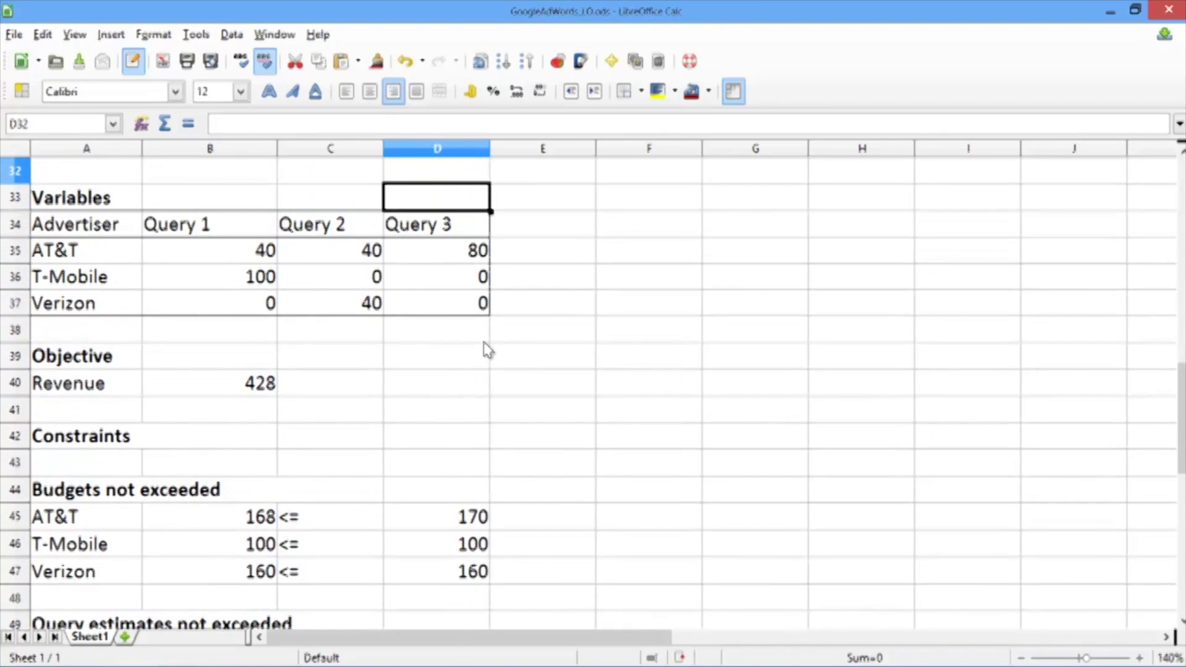
{"action": "key", "text": "Left"}
{"action": "key", "text": "Left"}
{"action": "key", "text": "Right"}
{"action": "key", "text": "Right"}
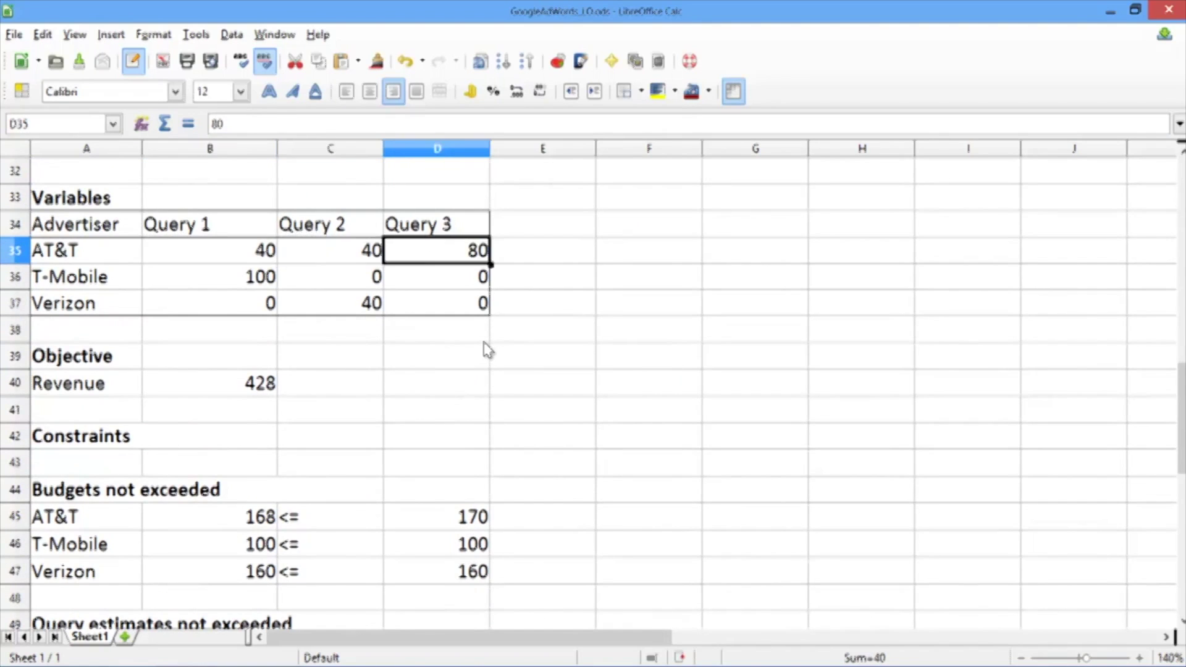
{"action": "key", "text": "Left"}
{"action": "key", "text": "Left"}
{"action": "key", "text": "Down"}
{"action": "key", "text": "Right"}
{"action": "key", "text": "Up"}
{"action": "key", "text": "Left"}
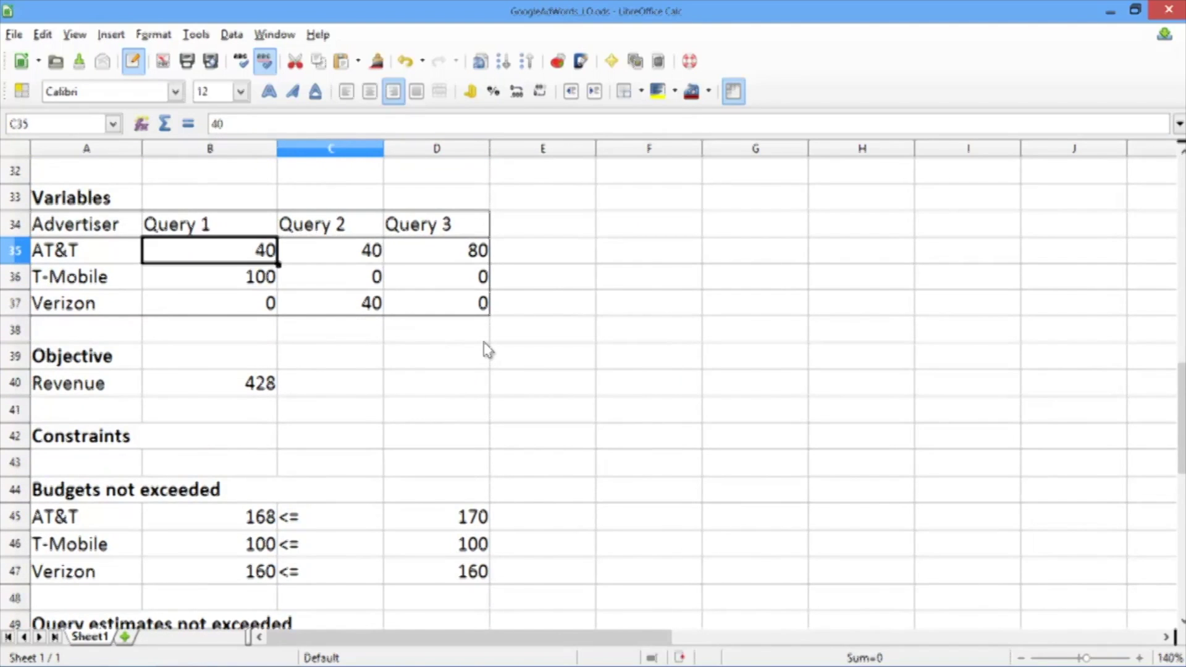
{"action": "key", "text": "Right"}
{"action": "key", "text": "Left"}
{"action": "key", "text": "Right"}
{"action": "key", "text": "Right"}
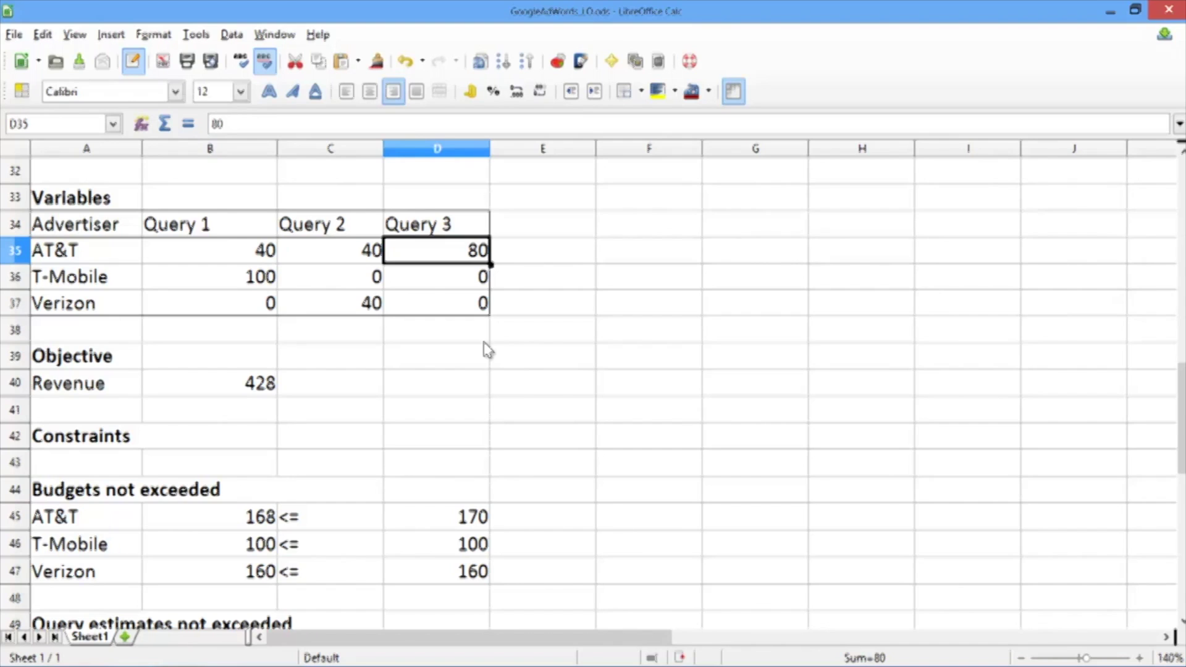
{"action": "key", "text": "Left"}
{"action": "key", "text": "Left"}
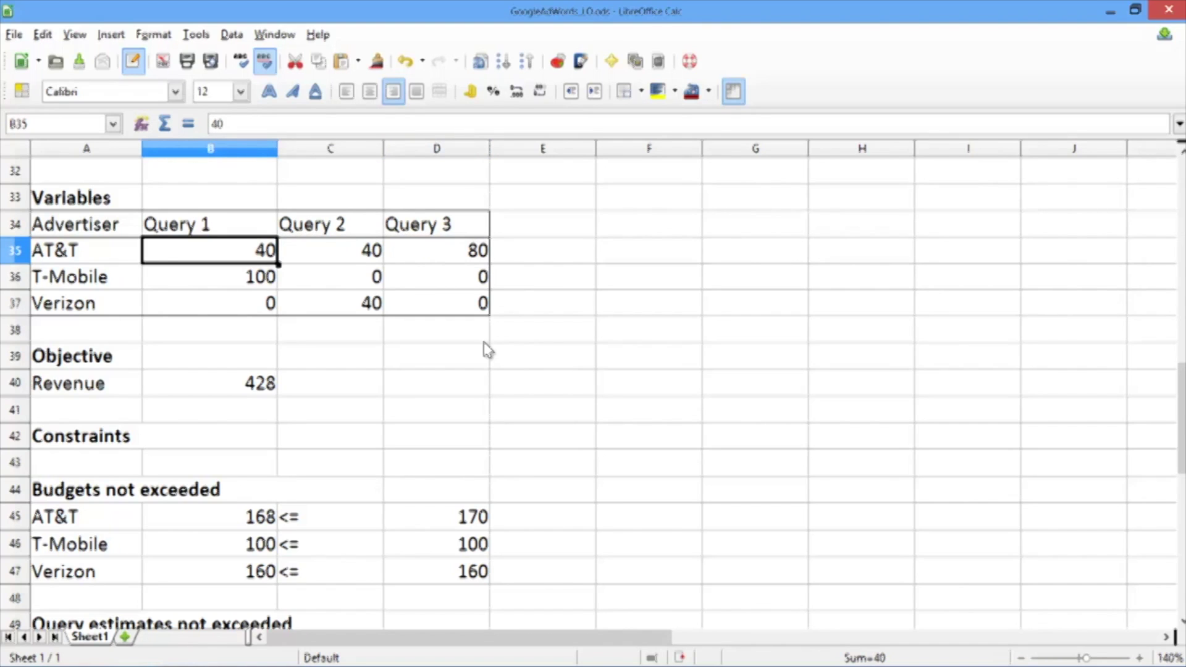
{"action": "key", "text": "Right"}
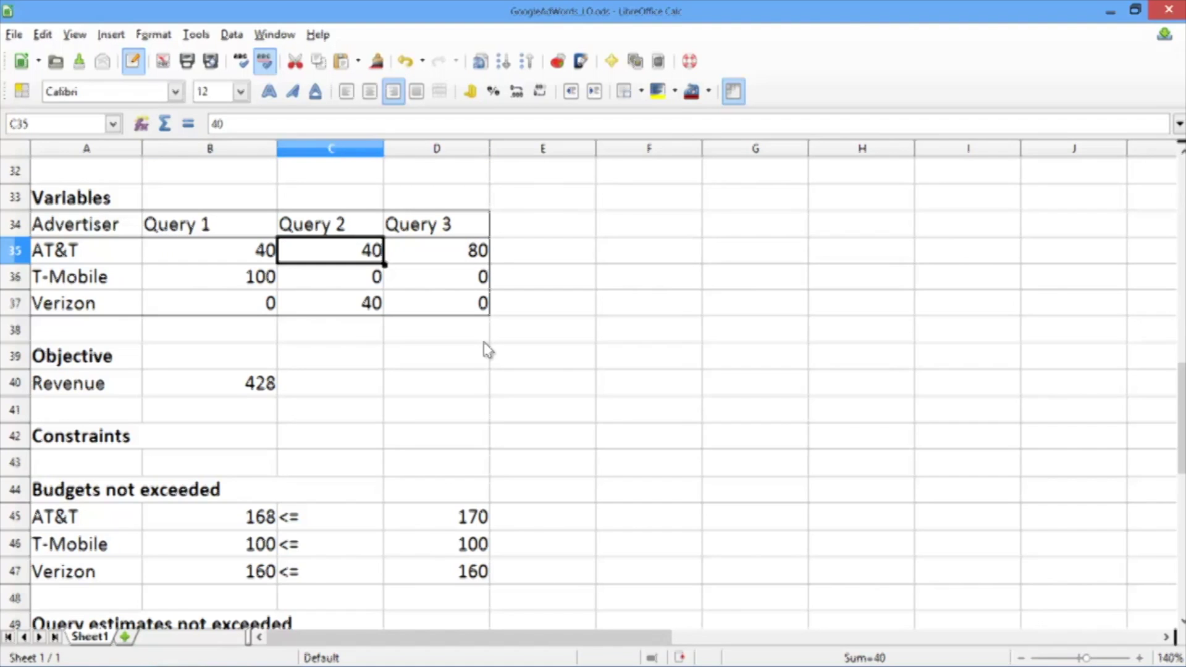
{"action": "key", "text": "Right"}
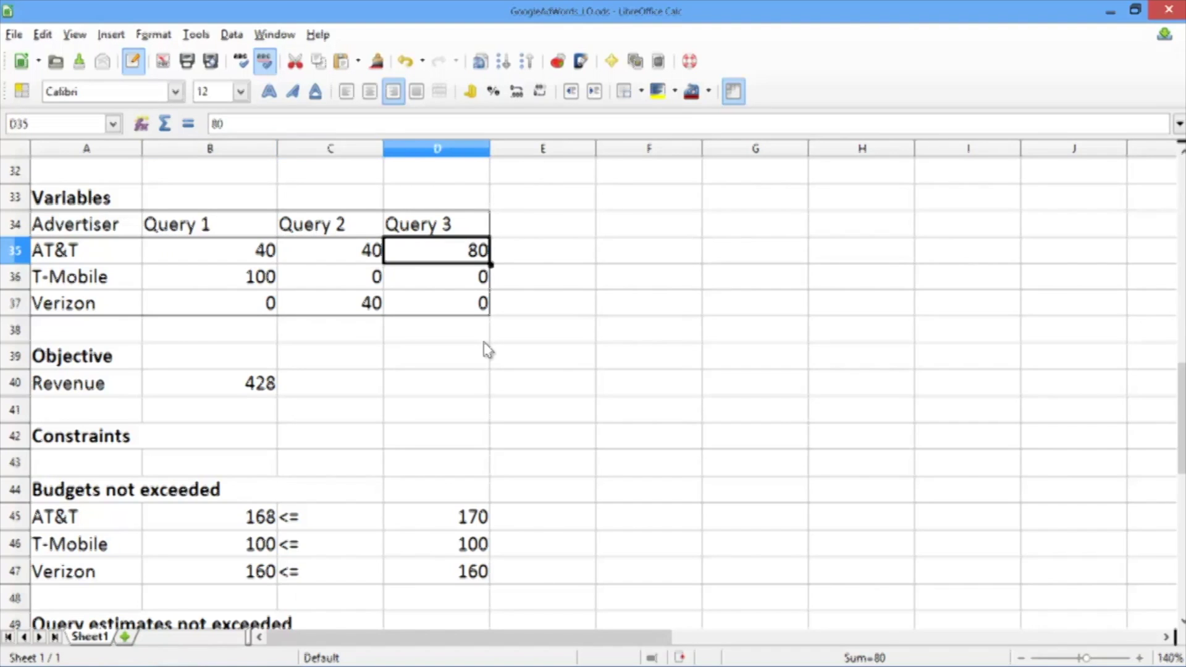
{"action": "key", "text": "Left"}
{"action": "key", "text": "Left"}
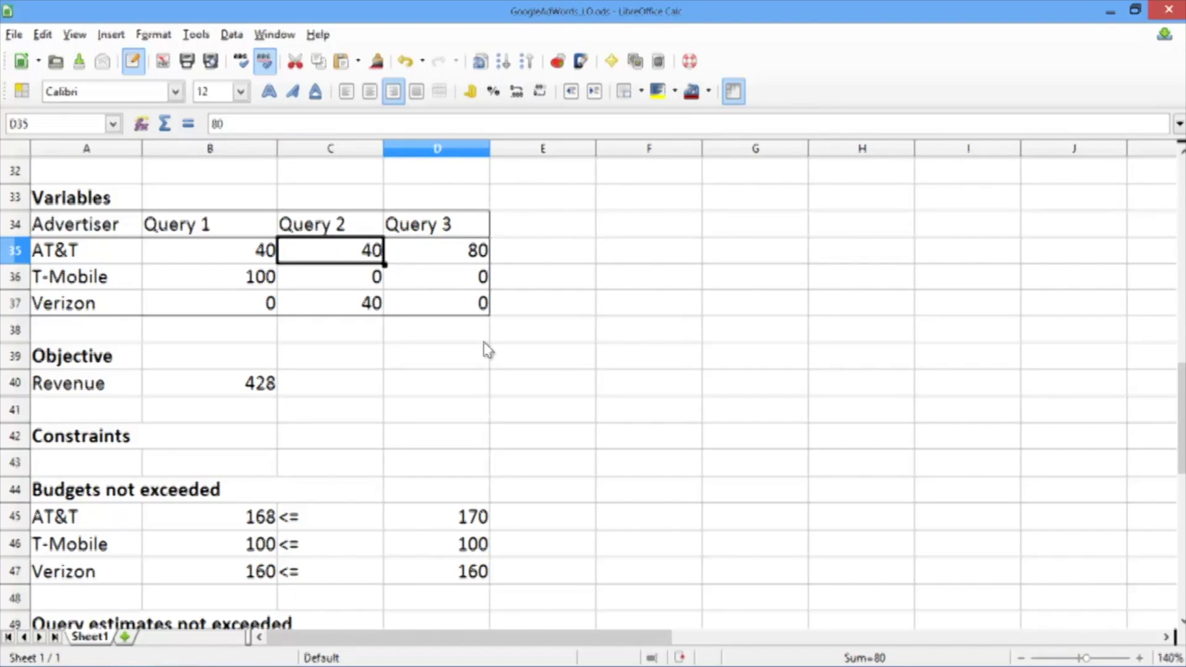
Examine the solved T-Mobile and Verizon allocations in rows 36 and 37, and the revenue objective in B40
{"action": "key", "text": "Down"}
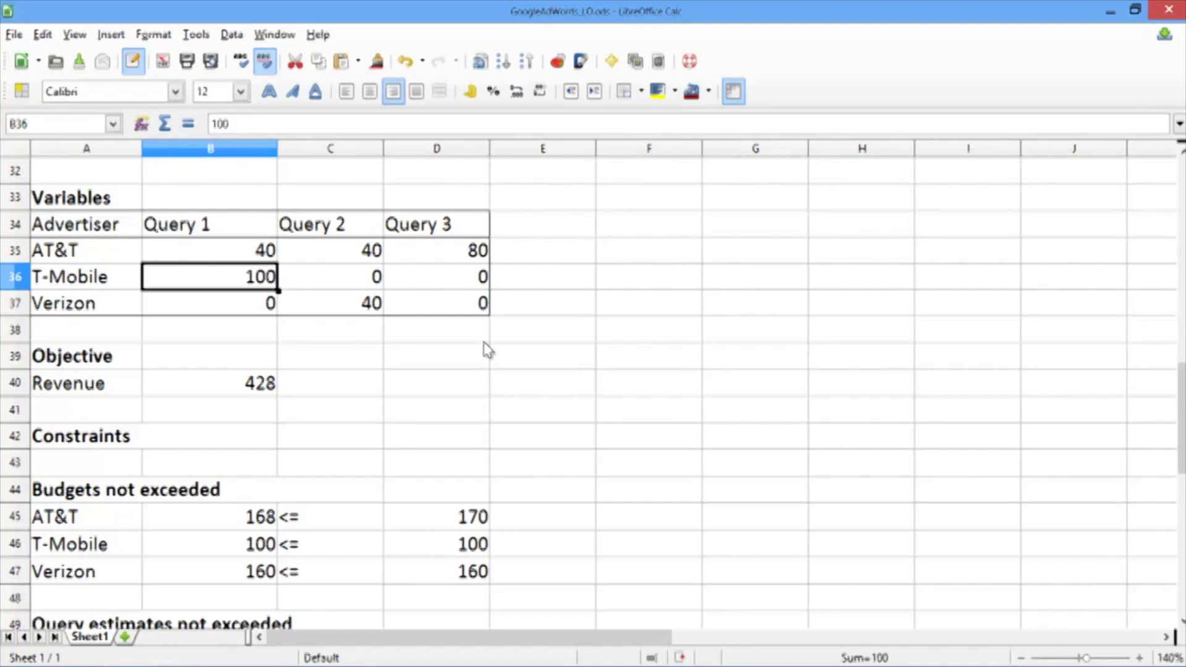
{"action": "key", "text": "Down"}
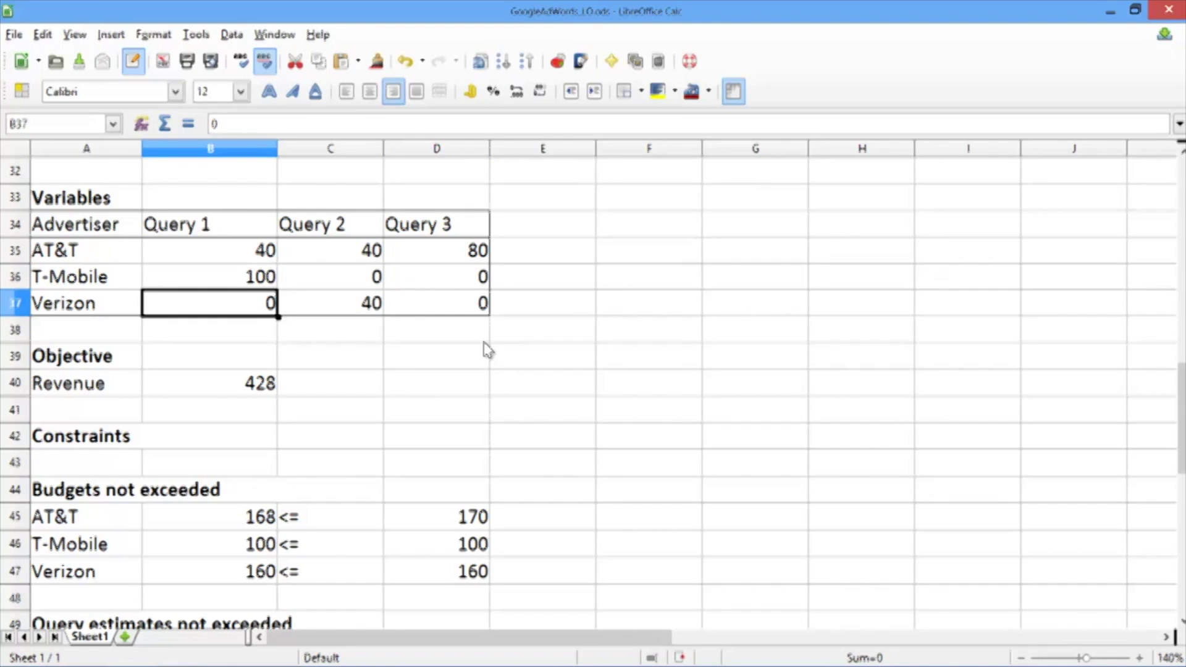
{"action": "key", "text": "Right"}
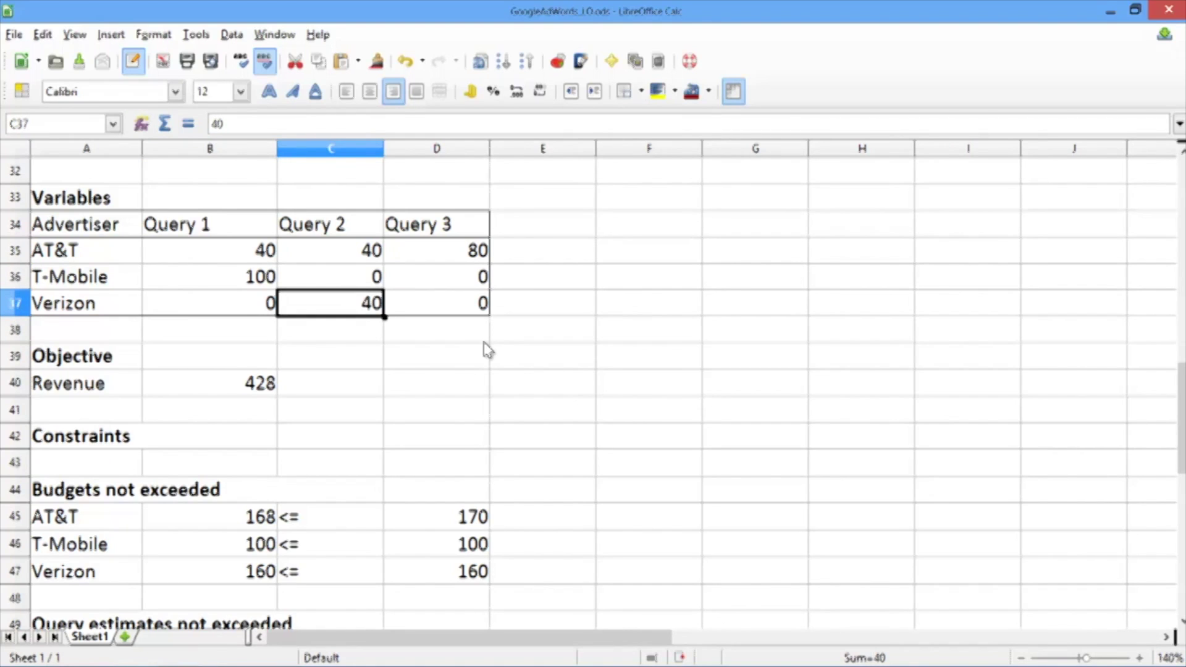
{"action": "key", "text": "Down"}
{"action": "key", "text": "Down"}
{"action": "key", "text": "Down"}
{"action": "key", "text": "Left"}
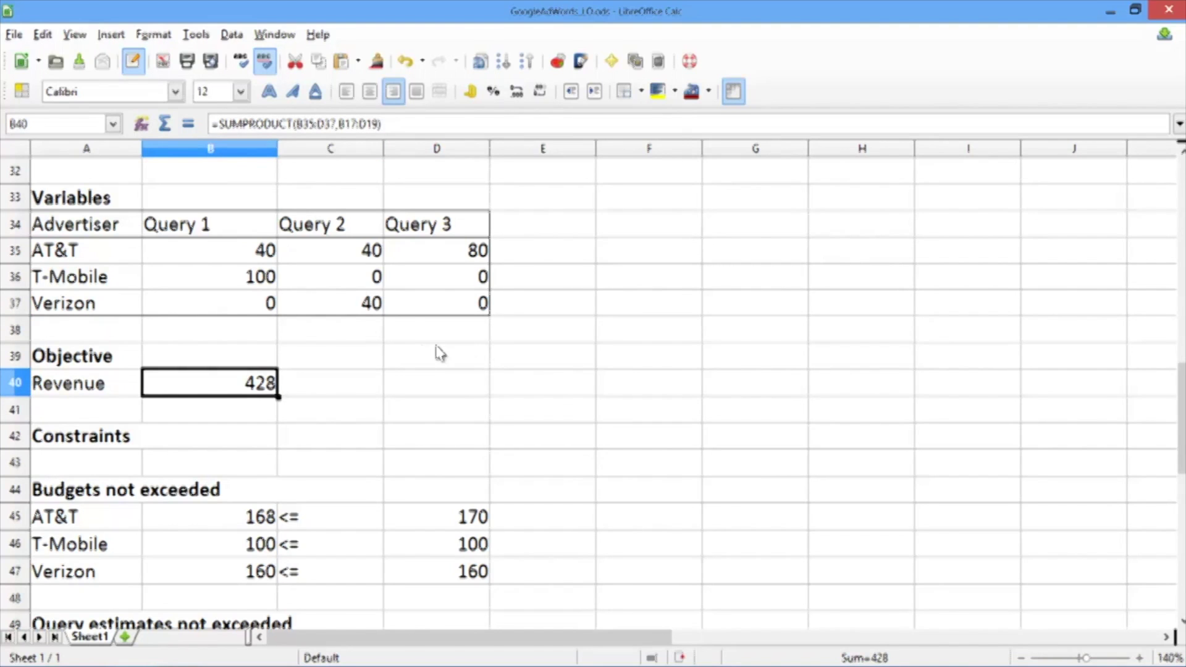
Compare the advertisers' budget usage in B45:B47 with the limits in column D, inspecting the formula in B45 without changing it
{"action": "key", "text": "Down"}
{"action": "key", "text": "Down"}
{"action": "key", "text": "Down"}
{"action": "key", "text": "Down"}
{"action": "key", "text": "Down"}
{"action": "key", "text": "Down"}
{"action": "key", "text": "Down"}
{"action": "key", "text": "Down"}
{"action": "key", "text": "Down"}
{"action": "key", "text": "Down"}
{"action": "key", "text": "Down"}
{"action": "key", "text": "Down"}
{"action": "key", "text": "Down"}
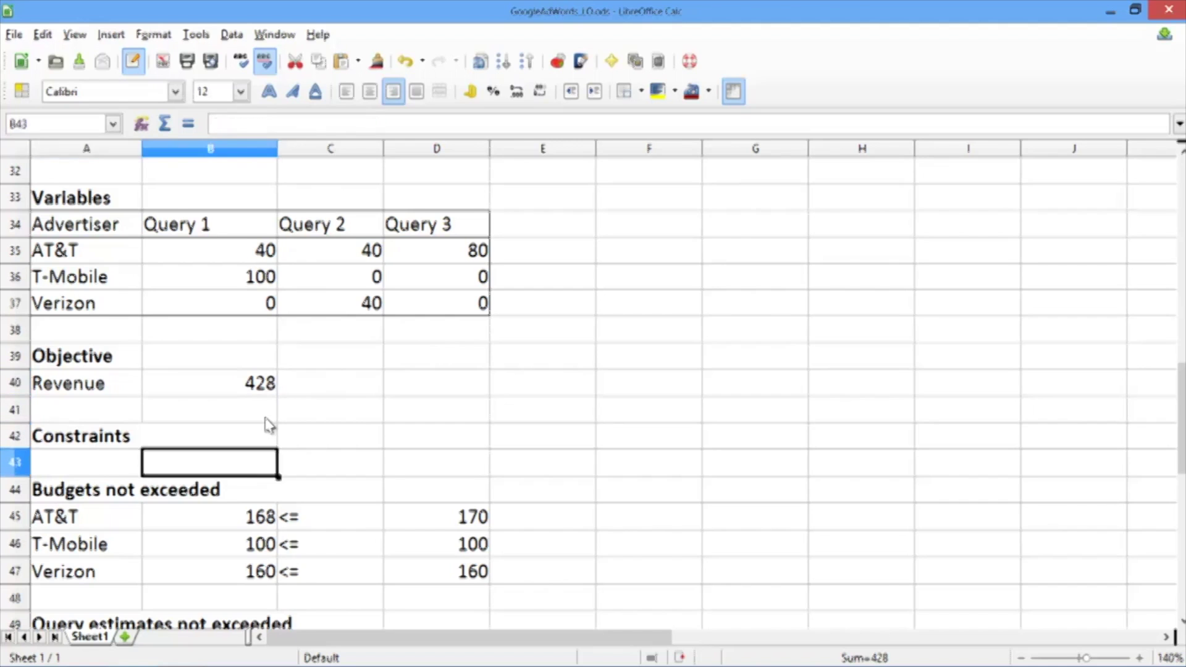
{"action": "key", "text": "Down"}
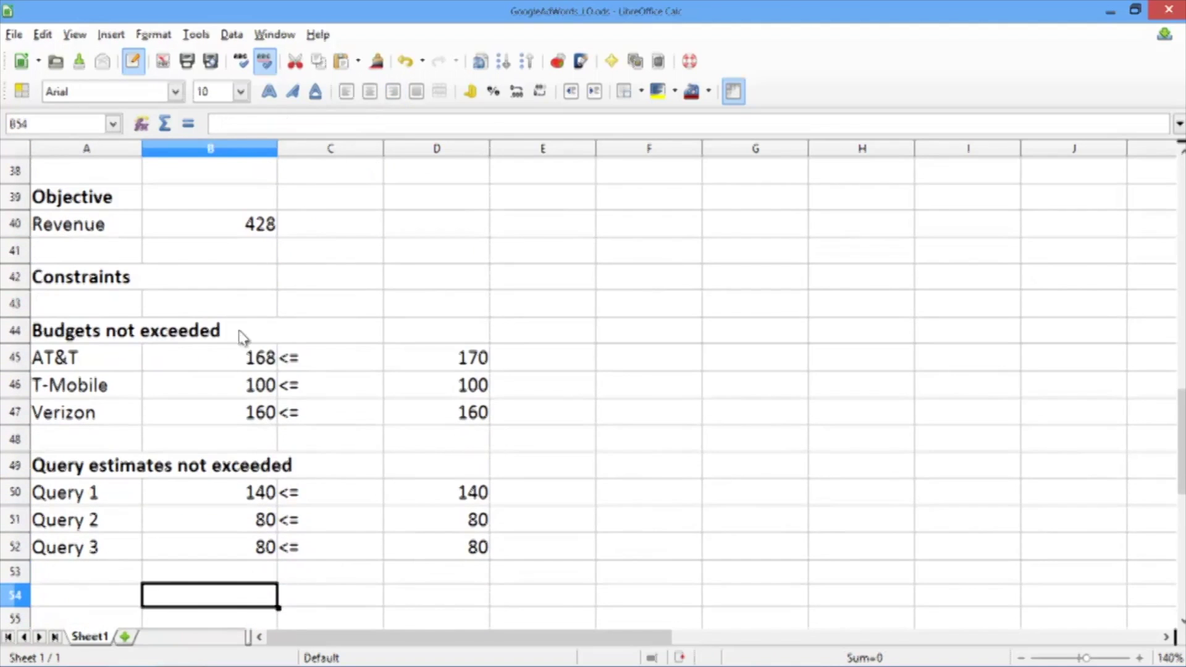
{"action": "left_click", "coordinate": [276, 365]}
{"action": "double_click", "coordinate": [279, 364]}
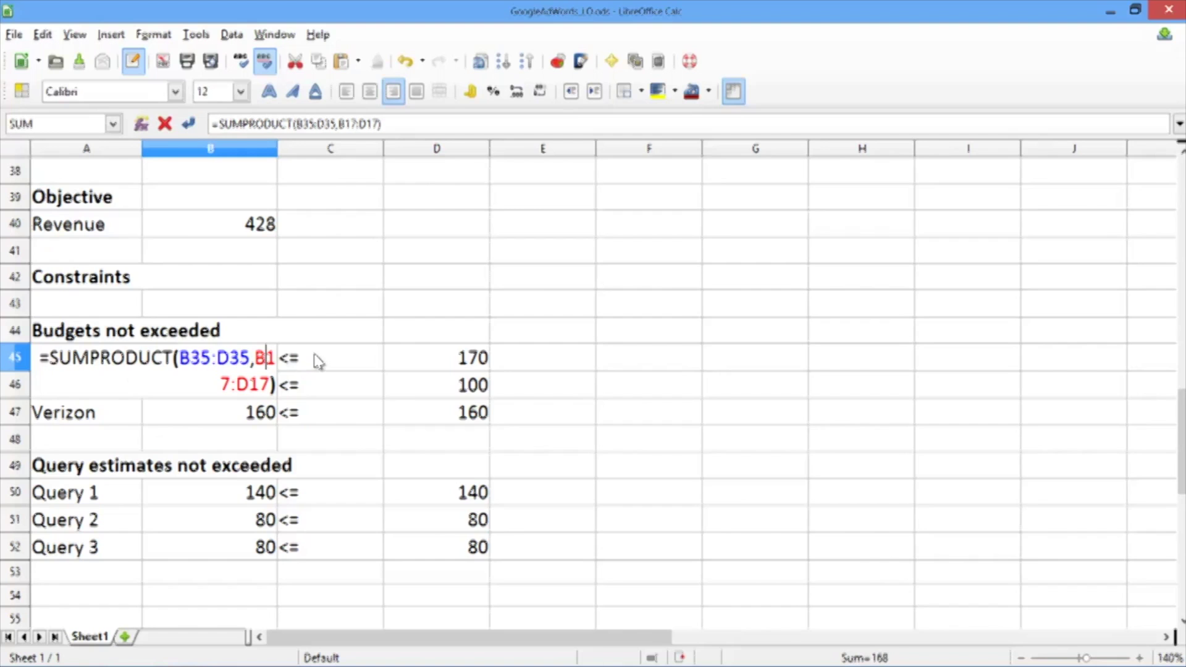
{"action": "key", "text": "Escape"}
{"action": "key", "text": "Right"}
{"action": "key", "text": "Right"}
{"action": "key", "text": "Down"}
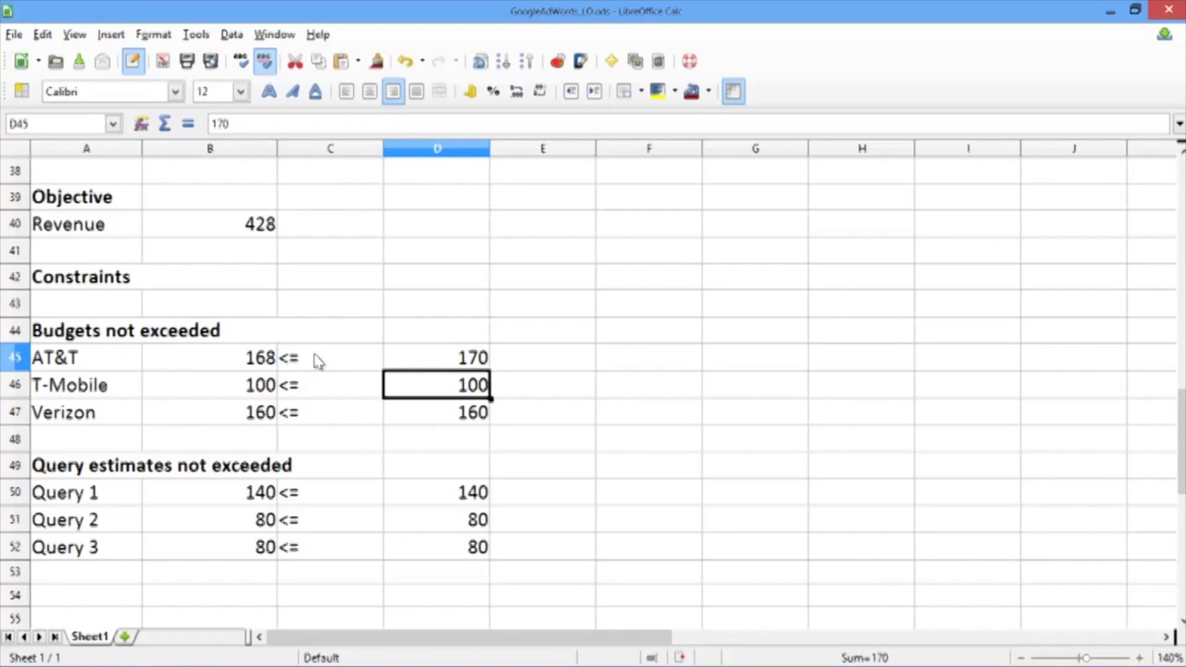
{"action": "key", "text": "Left"}
{"action": "key", "text": "Left"}
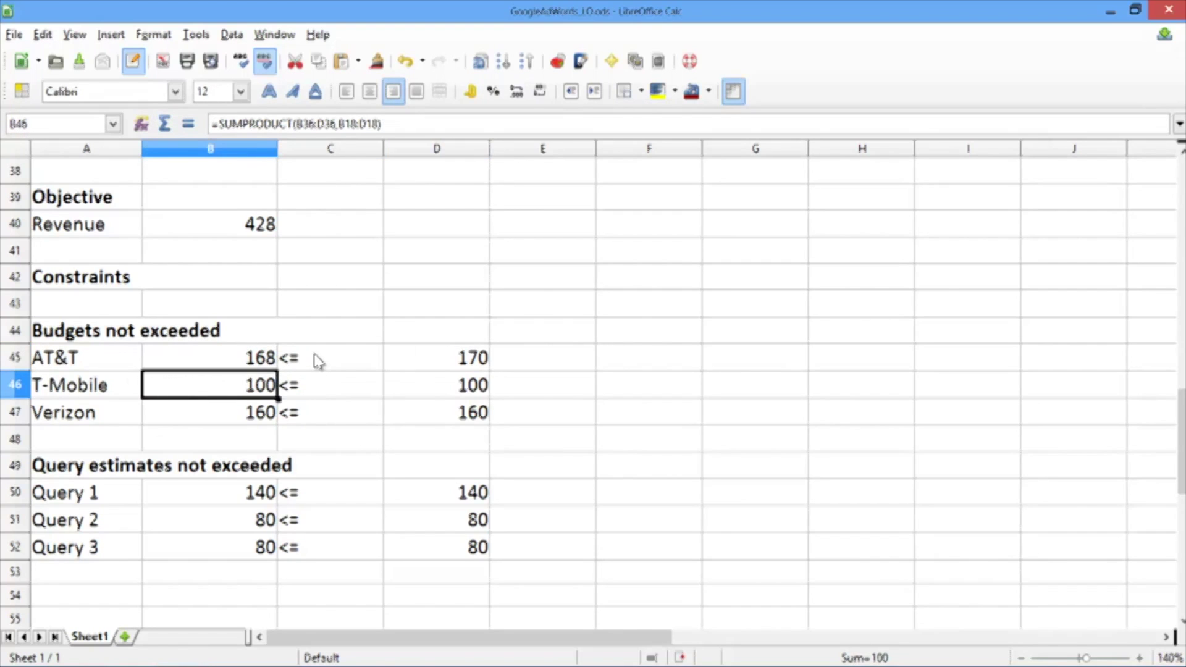
{"action": "key", "text": "Down"}
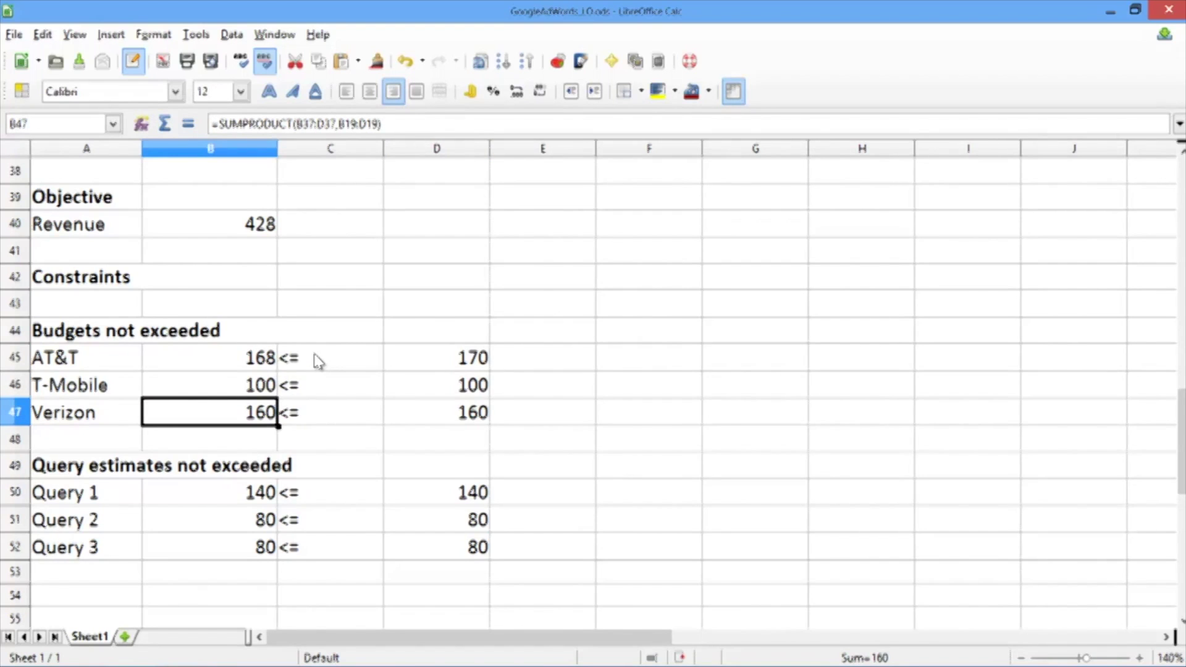
Compare the query totals in the Query estimates not exceeded section with their limits in column D
{"action": "key", "text": "Down"}
{"action": "key", "text": "Down"}
{"action": "key", "text": "Down"}
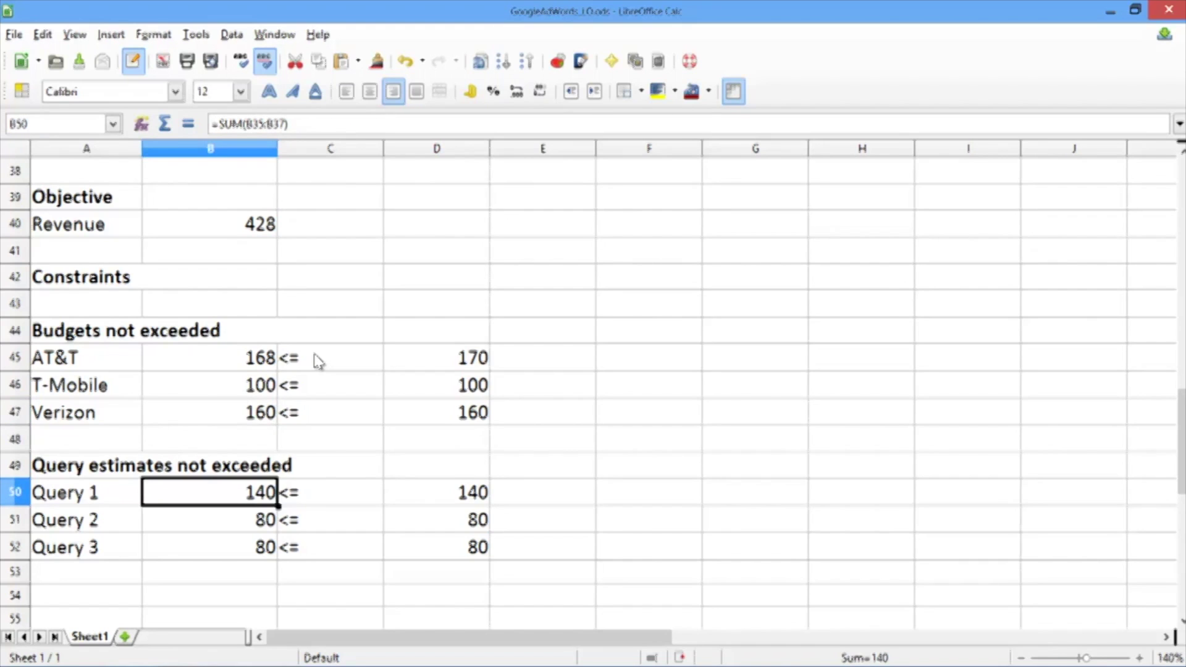
{"action": "key", "text": "Down"}
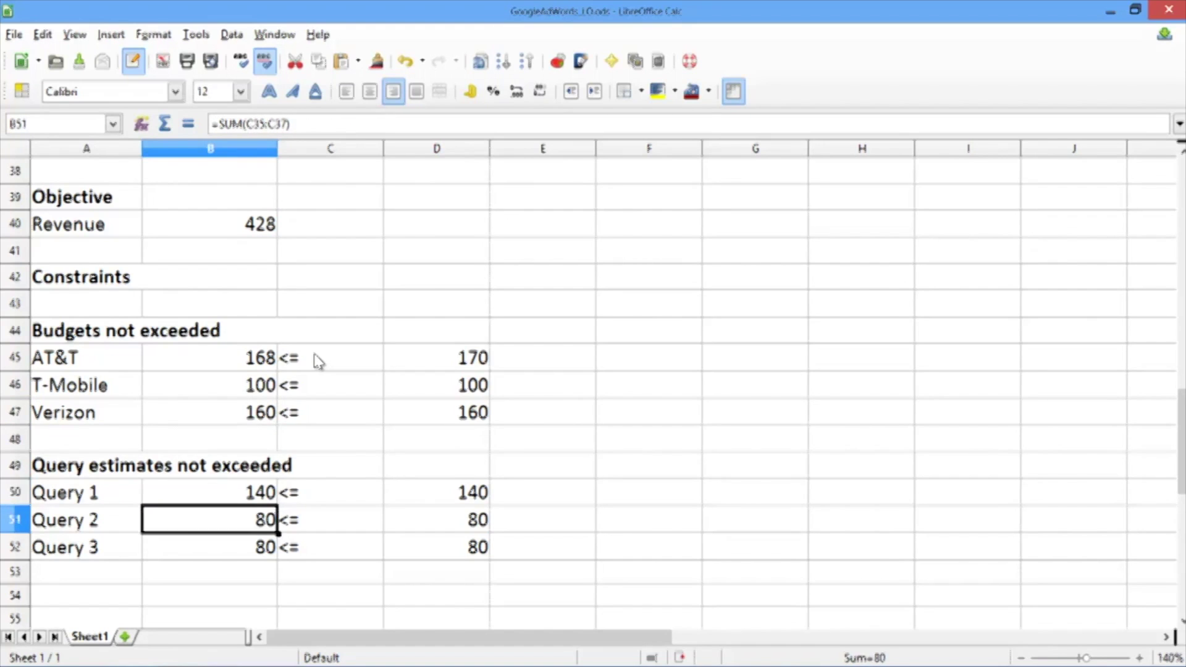
{"action": "key", "text": "Up"}
{"action": "key", "text": "Right"}
{"action": "key", "text": "Right"}
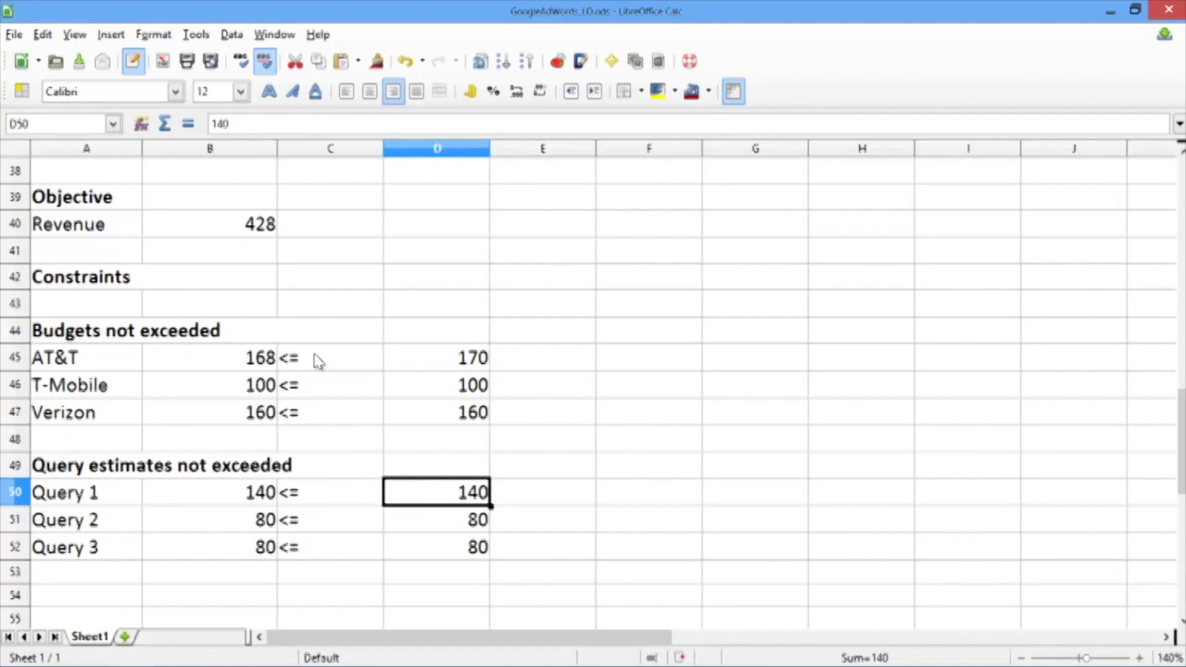
Return to the Variables table and review the solved allocations across B35:D37, especially the T-Mobile and Verizon rows
{"action": "key", "text": "Up"}
{"action": "key", "text": "Up"}
{"action": "key", "text": "Up"}
{"action": "key", "text": "Up"}
{"action": "key", "text": "Up"}
{"action": "key", "text": "Up"}
{"action": "key", "text": "Up"}
{"action": "key", "text": "Up"}
{"action": "key", "text": "Up"}
{"action": "key", "text": "Up"}
{"action": "key", "text": "Up"}
{"action": "key", "text": "Up"}
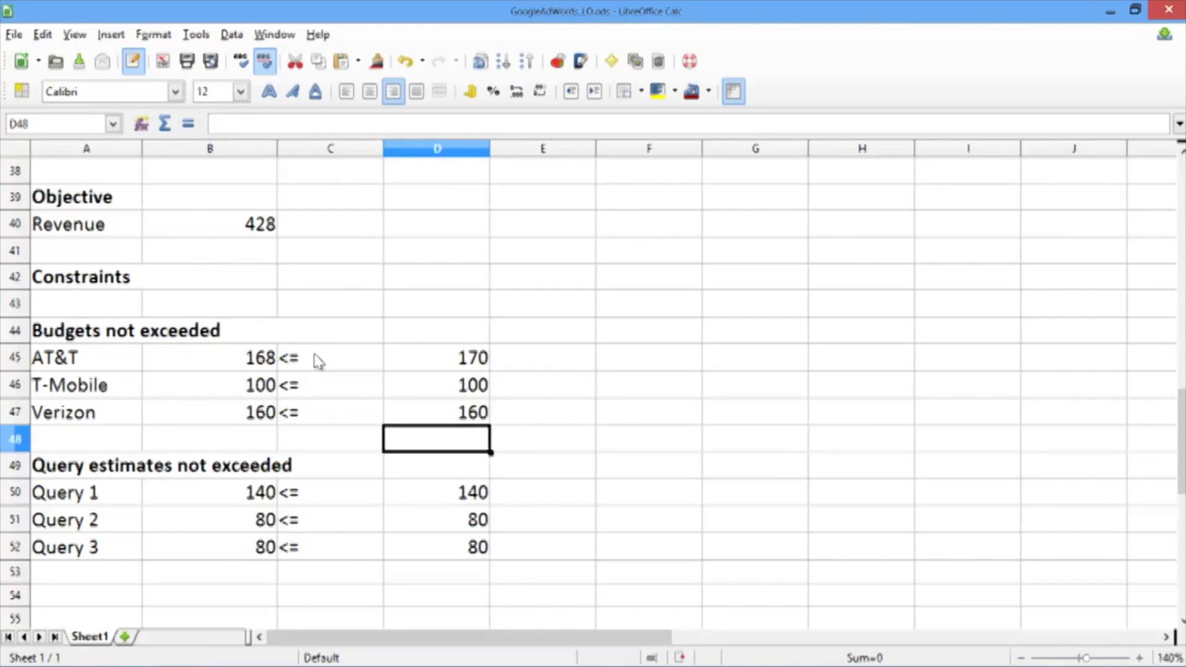
{"action": "key", "text": "Up"}
{"action": "key", "text": "Up"}
{"action": "key", "text": "Up"}
{"action": "key", "text": "Up"}
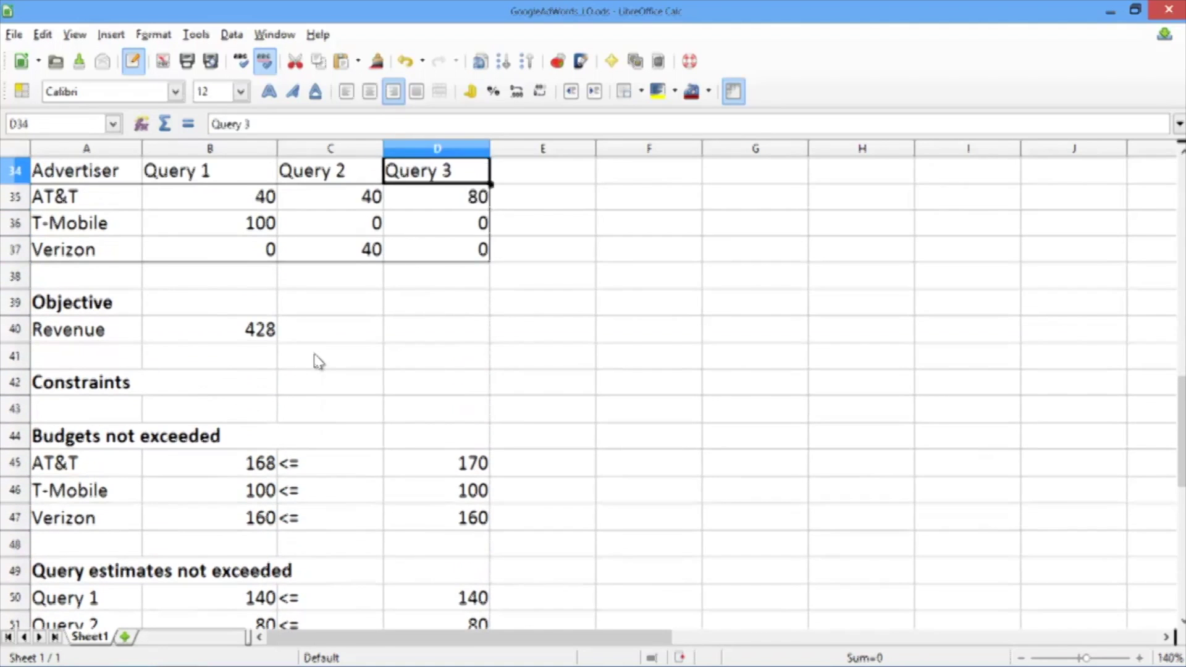
{"action": "key", "text": "Down"}
{"action": "key", "text": "Left"}
{"action": "key", "text": "Left"}
{"action": "key", "text": "Down"}
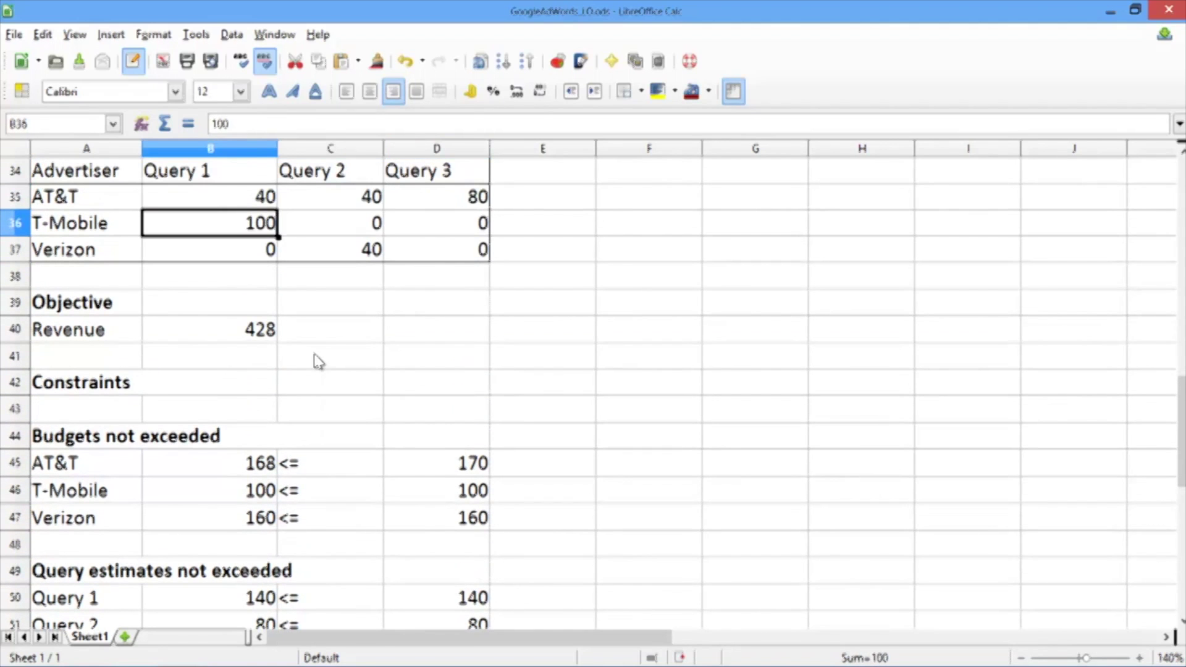
{"action": "key", "text": "Right"}
{"action": "key", "text": "Right"}
{"action": "key", "text": "Down"}
{"action": "key", "text": "Left"}
{"action": "key", "text": "Left"}
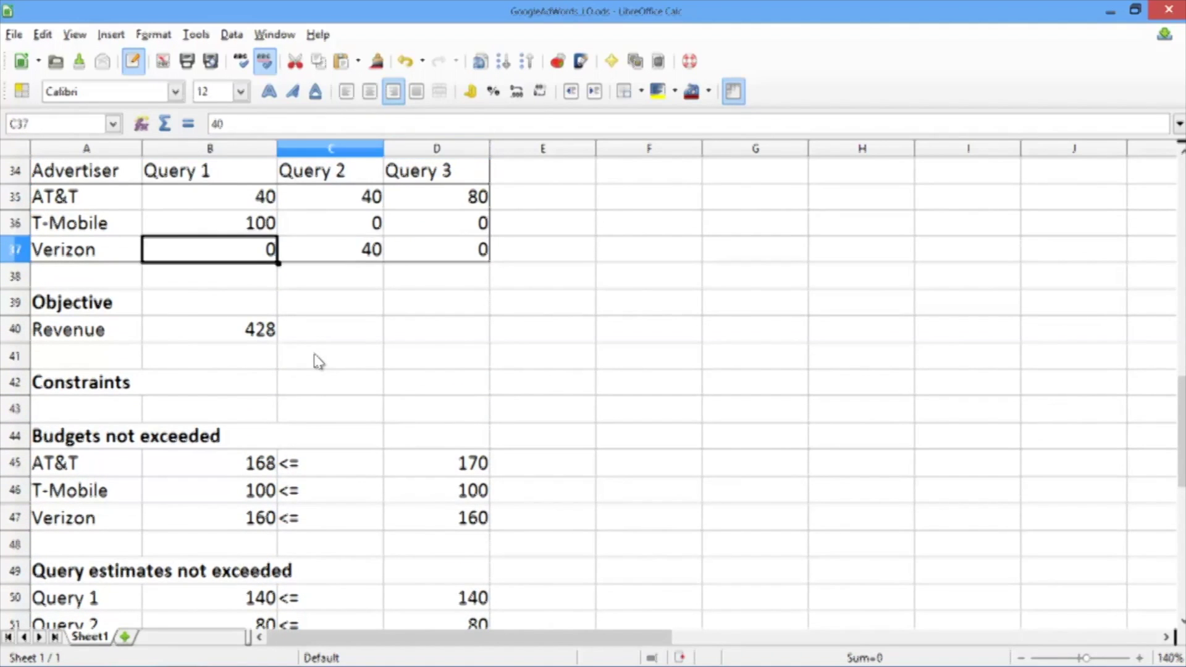
{"action": "key", "text": "Right"}
{"action": "key", "text": "Right"}
{"action": "key", "text": "Up"}
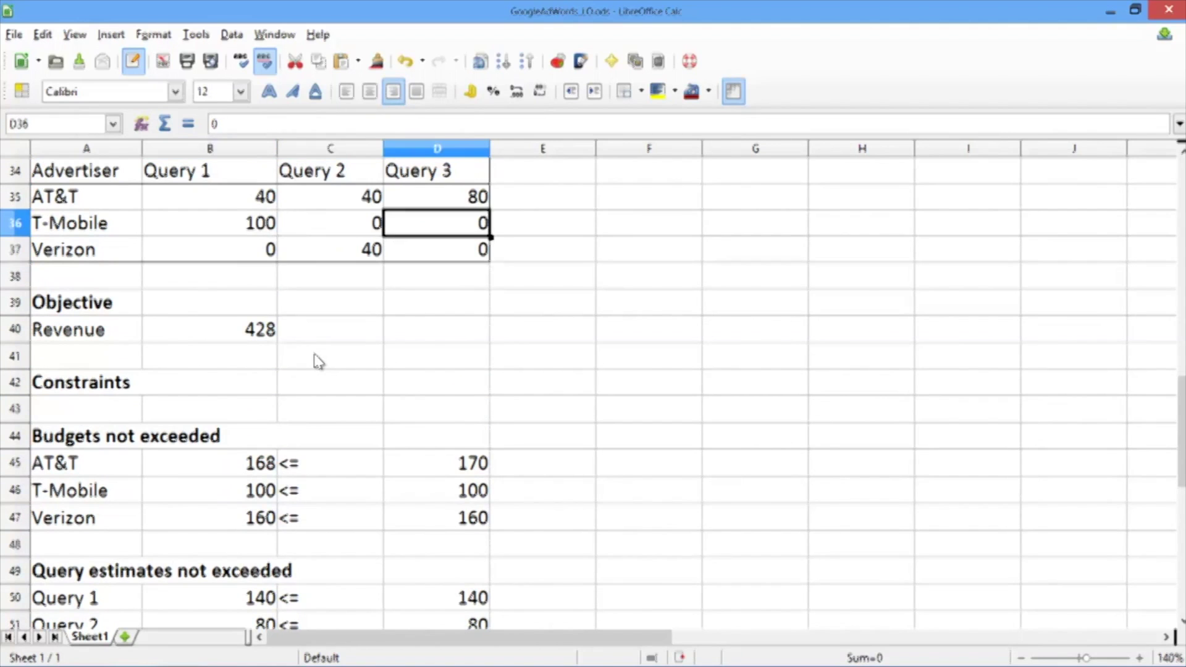
{"action": "key", "text": "Left"}
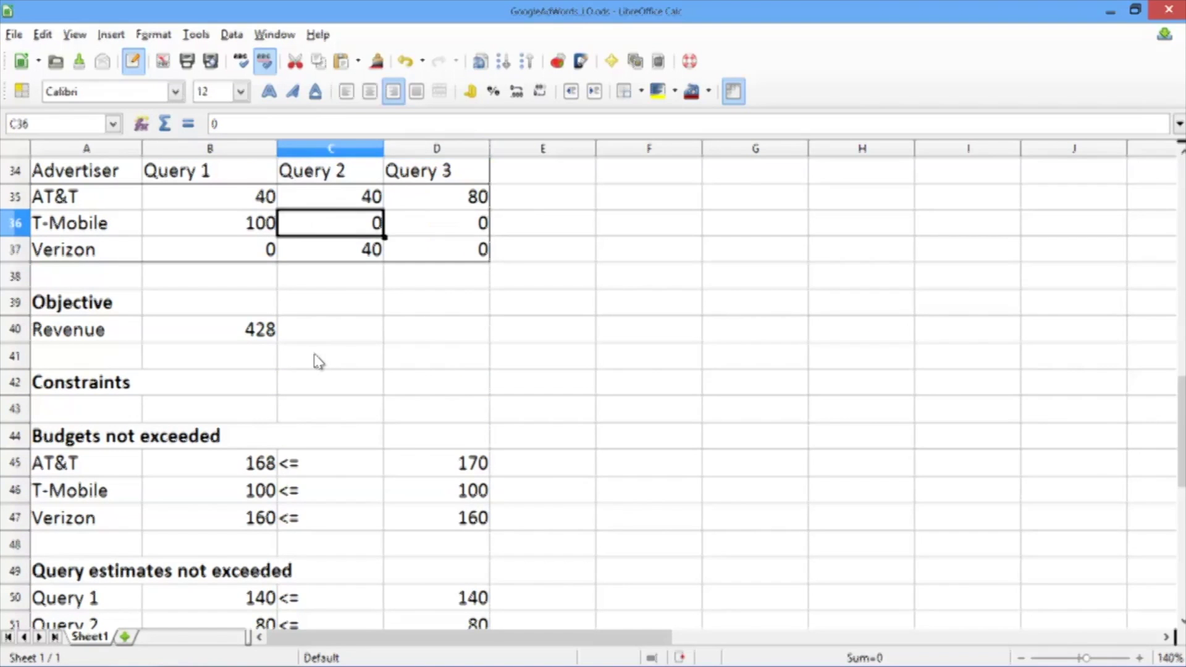
{"action": "key", "text": "Left"}
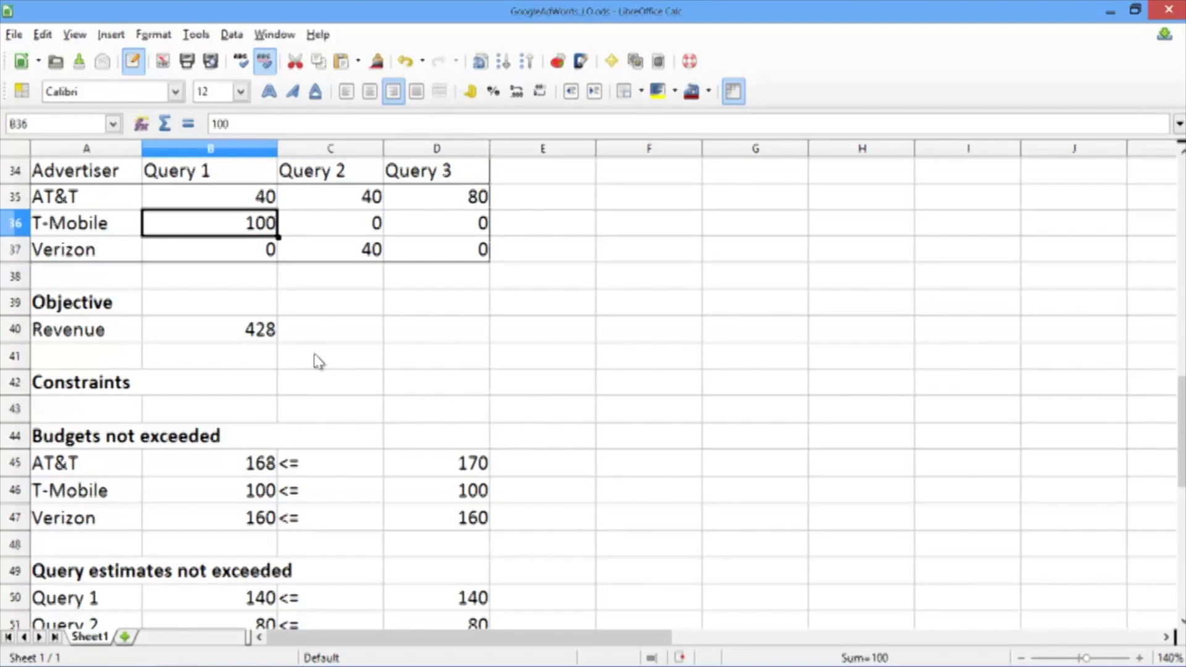
{"action": "key", "text": "Down"}
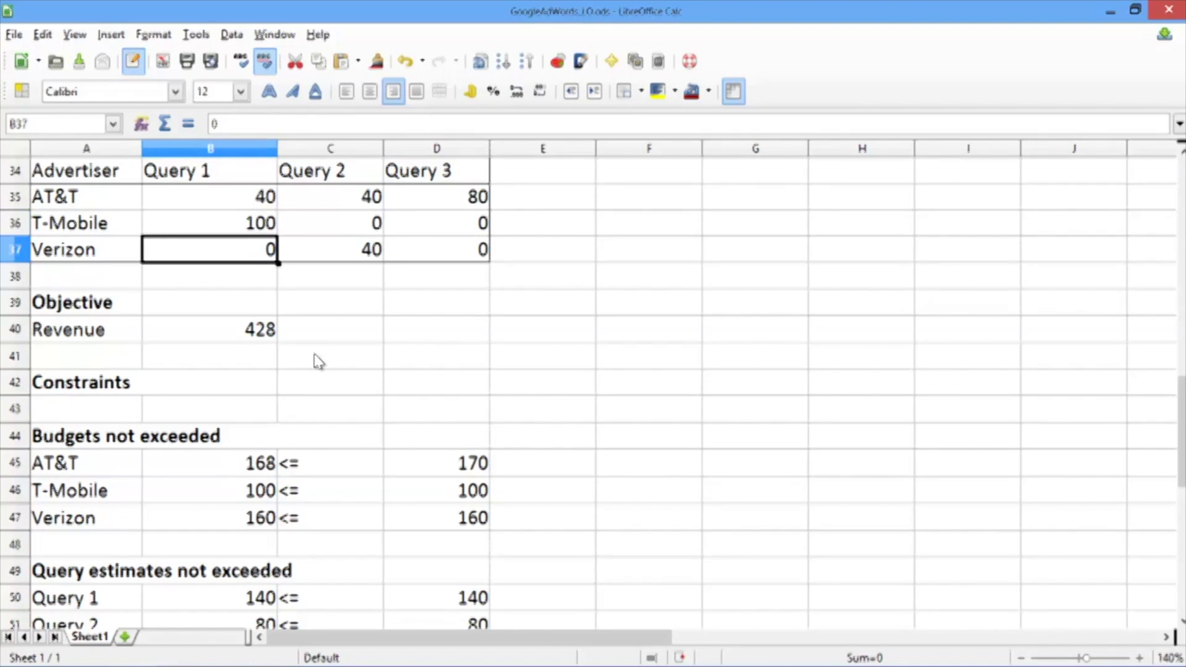
{"action": "key", "text": "Up"}
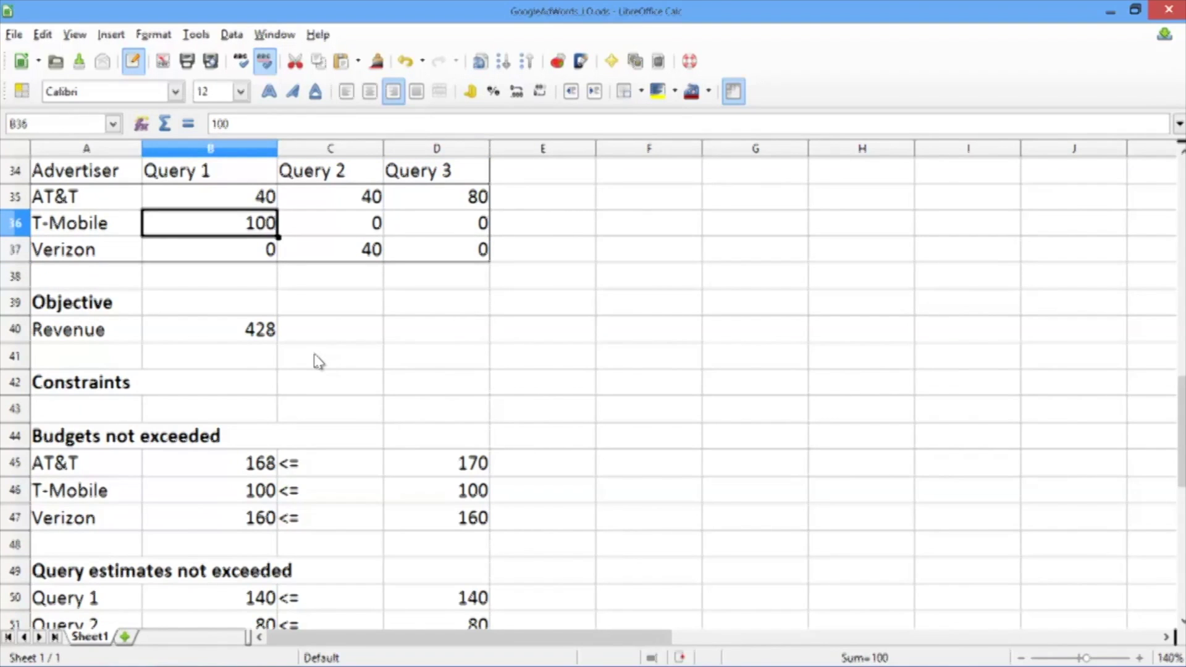